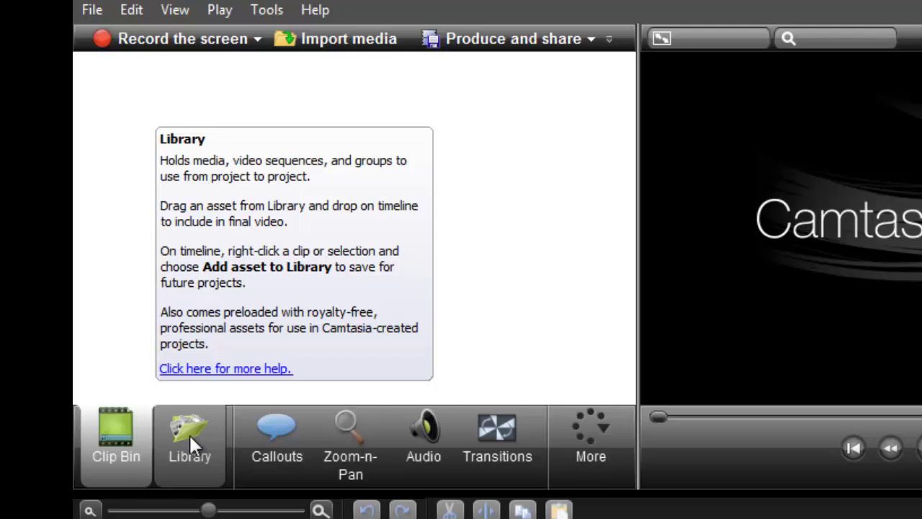
Step: In the Library, expand the Theme - Checkered Past folder and select its Animated Title clip
left_click(189, 433)
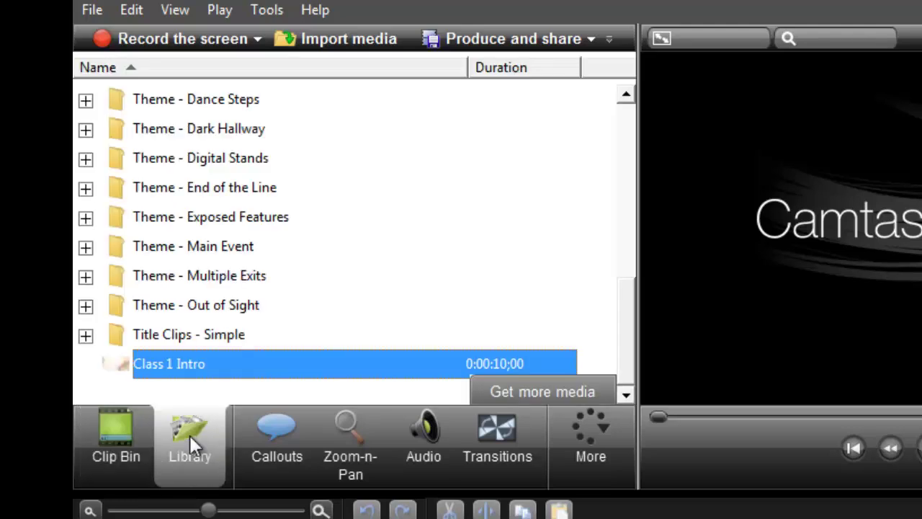
left_click(86, 336)
left_click(84, 128)
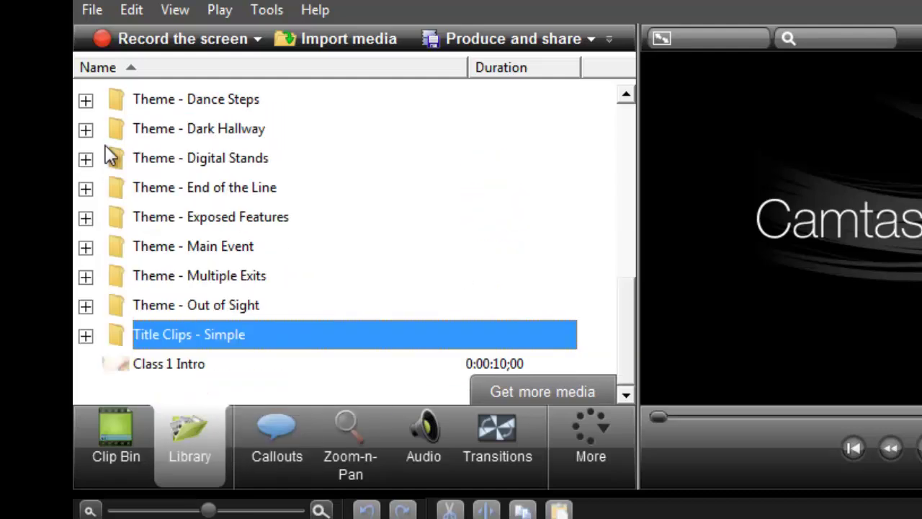
scroll(176, 241, "up", 5)
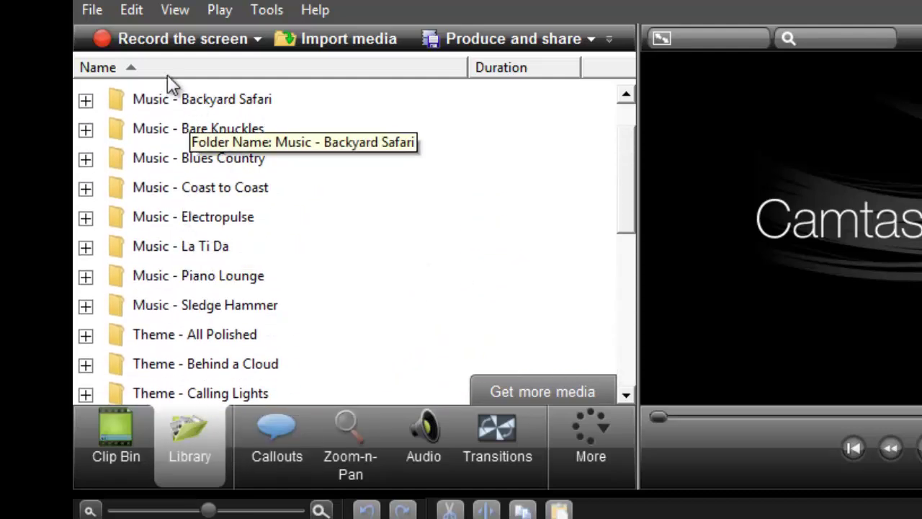
scroll(184, 101, "up", 1)
scroll(223, 285, "down", 2)
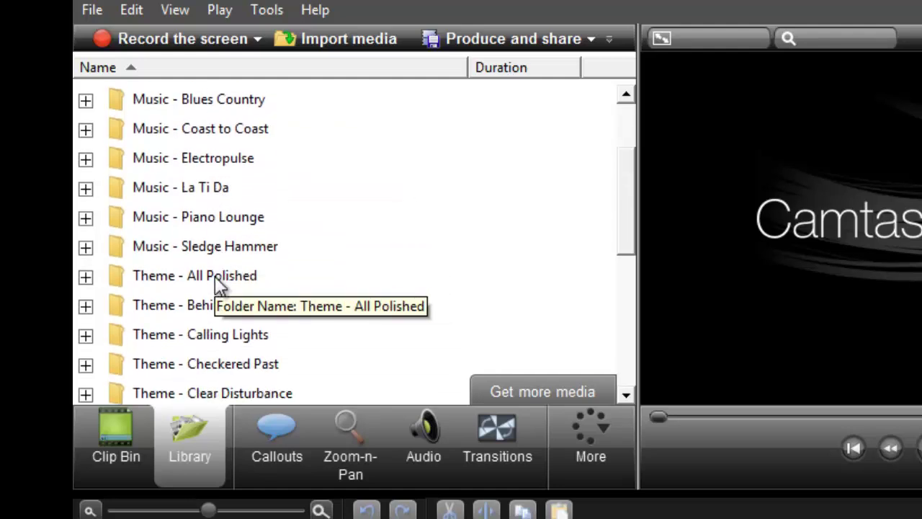
scroll(223, 284, "down", 1)
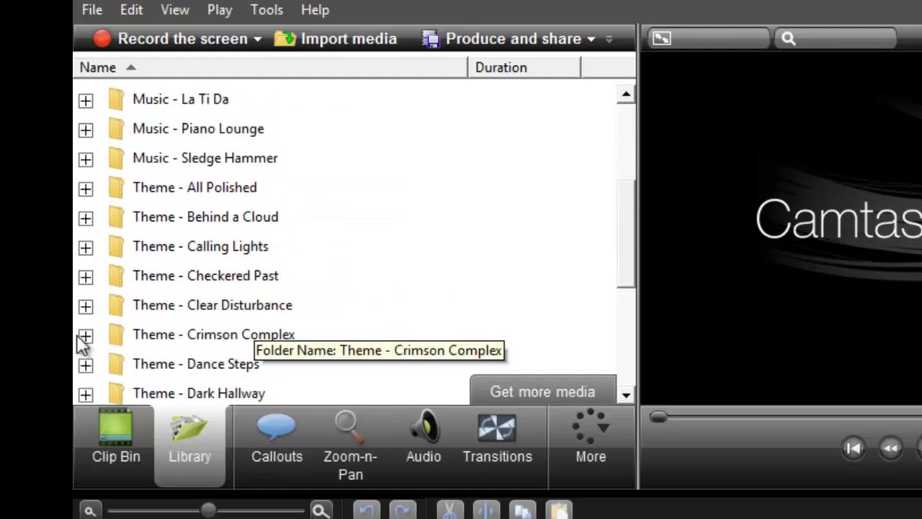
left_click(85, 278)
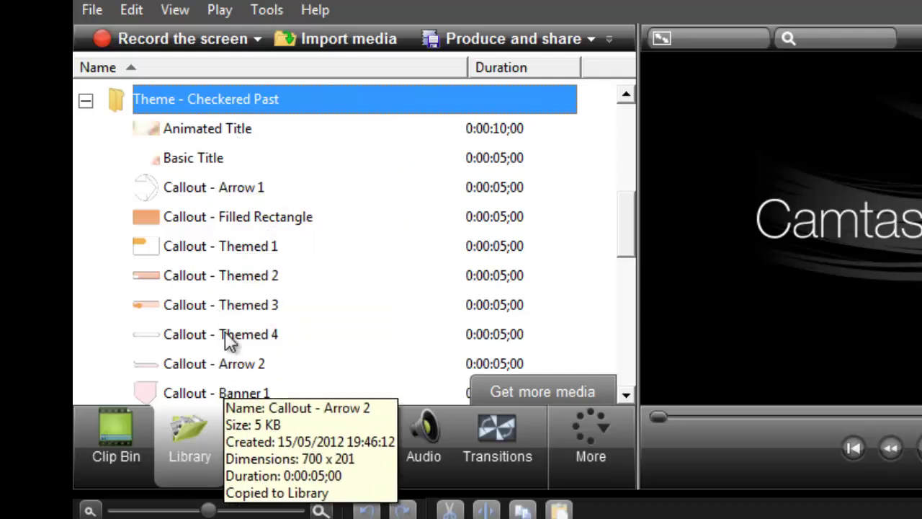
left_click(223, 131)
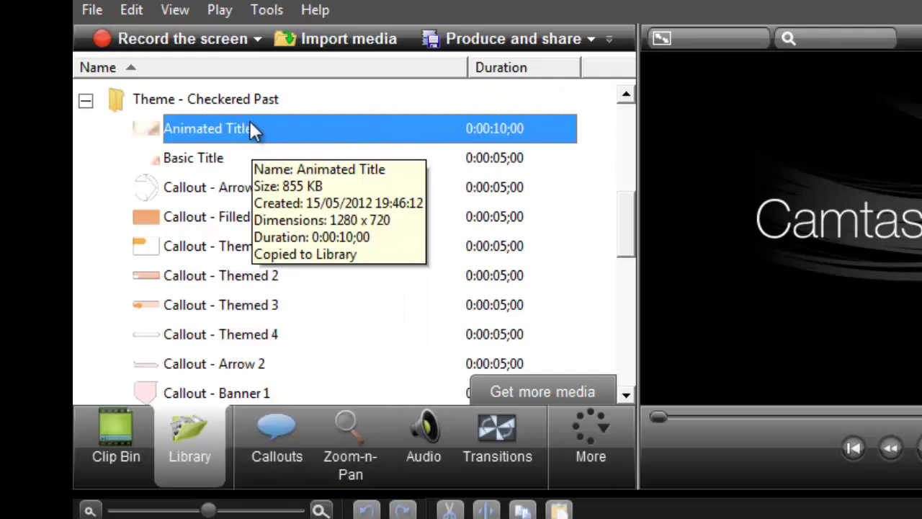
Step: Add Animated Title to the timeline at the playhead and set editing dimensions to 1280 x 720
right_click(253, 128)
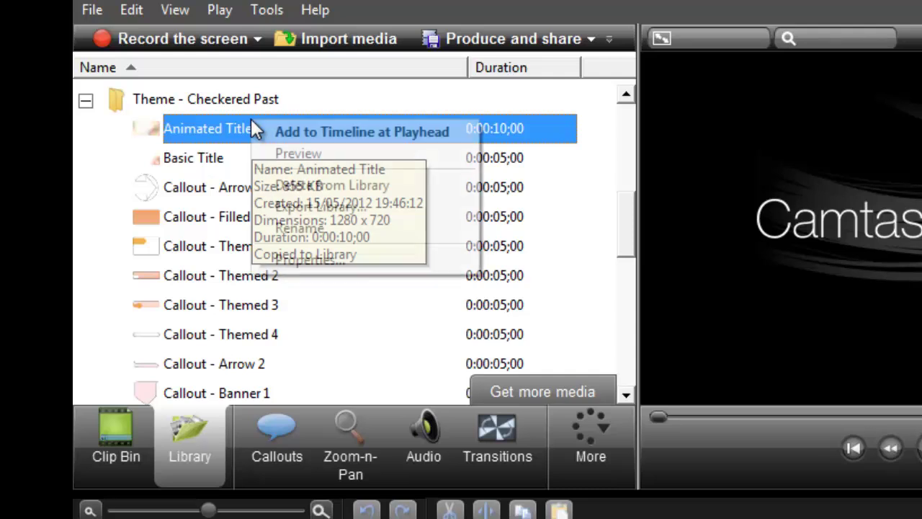
left_click(274, 130)
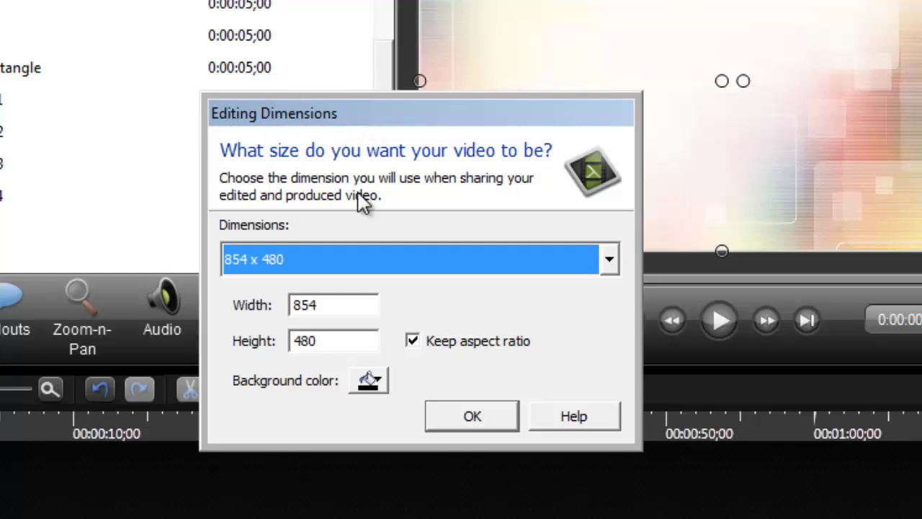
left_click(609, 263)
left_click(511, 430)
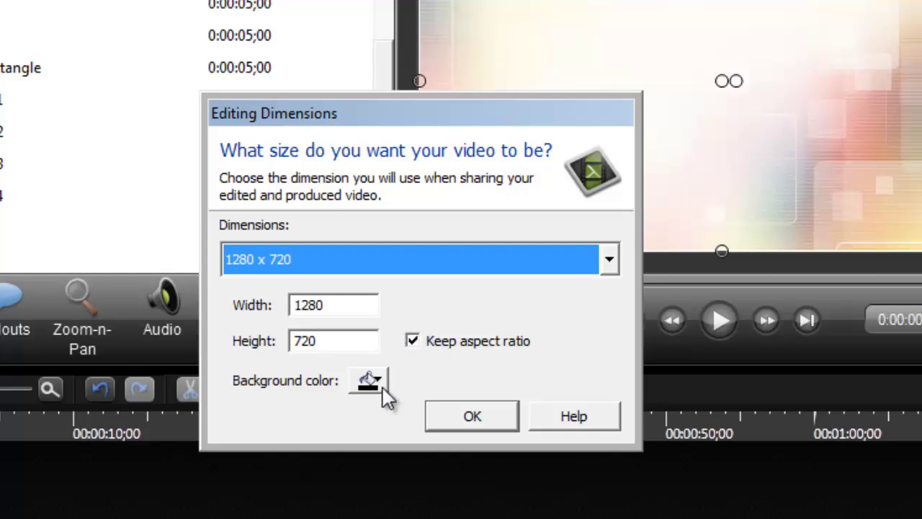
left_click(461, 421)
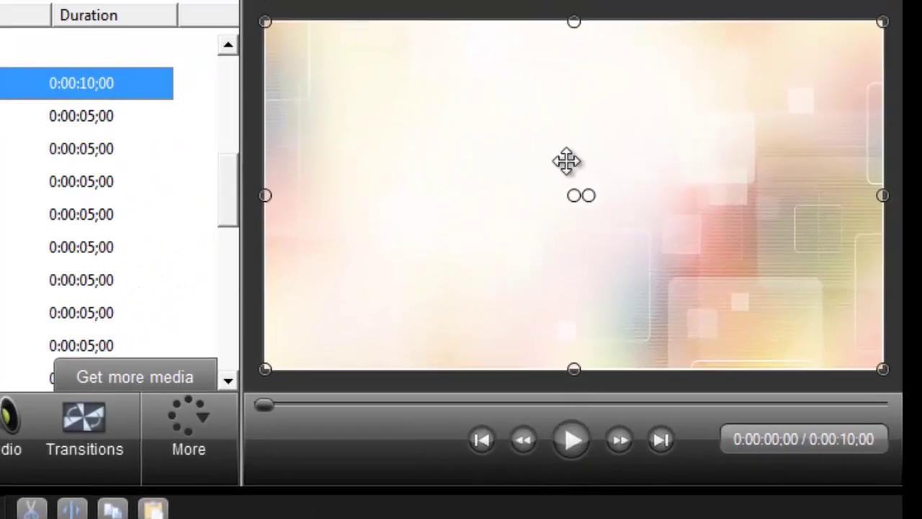
left_click(576, 441)
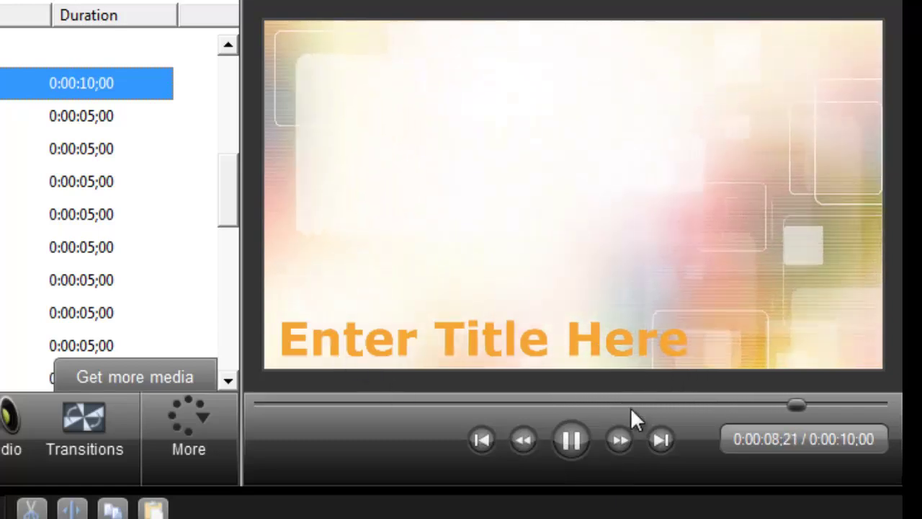
left_click(571, 439)
left_click_drag(842, 405, 256, 405)
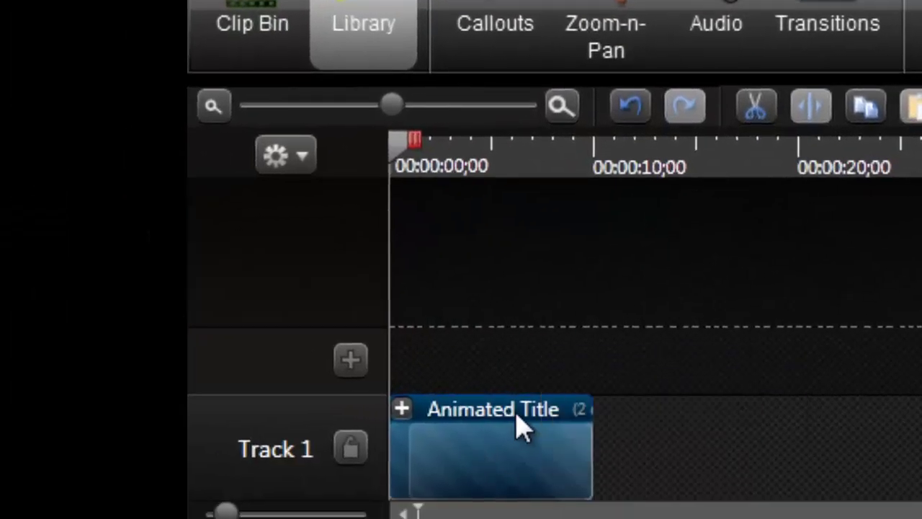
Step: Expand the Animated Title group and open its Text callout's settings
left_click(402, 411)
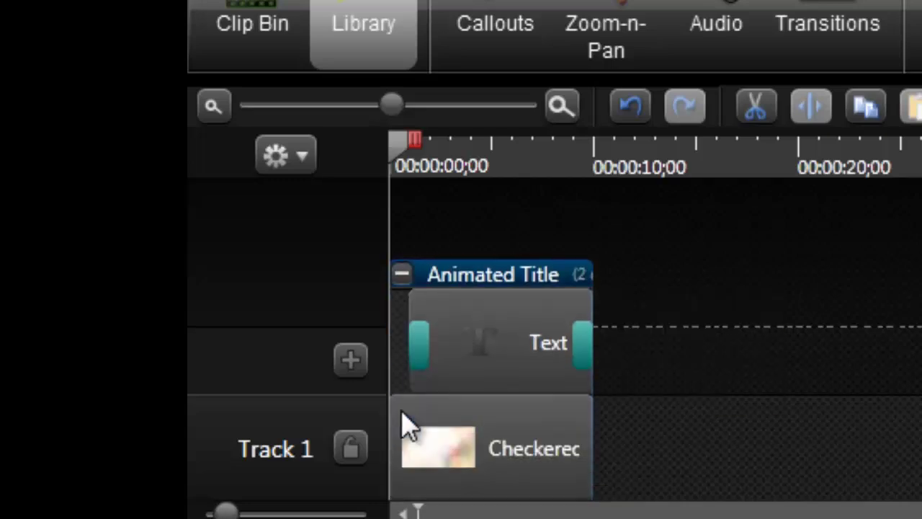
left_click(525, 370)
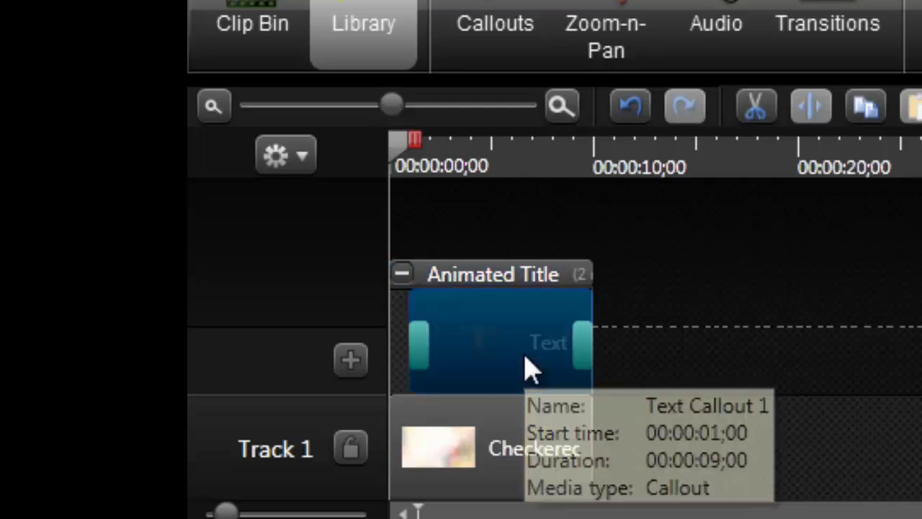
double_click(526, 370)
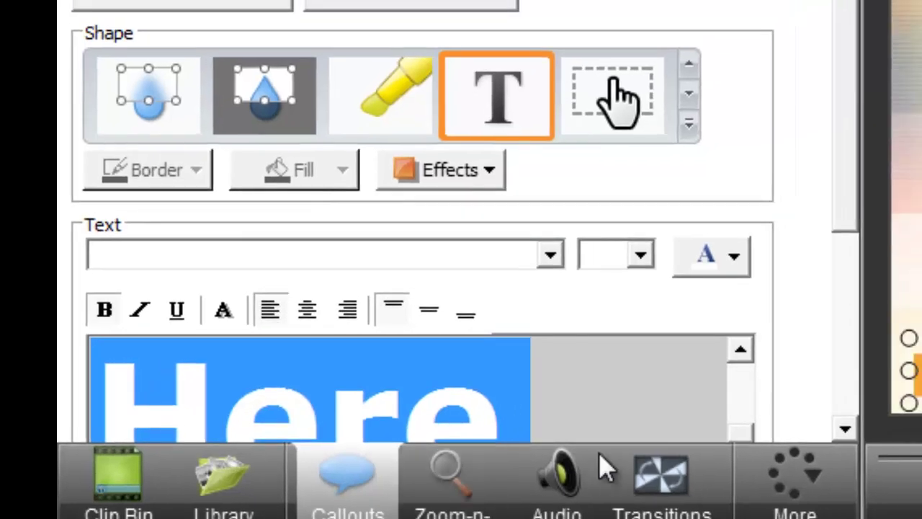
Step: Replace 'Here' with the presenter's name and 'Introduction to Class 1' on a second line
left_click_drag(840, 230, 850, 385)
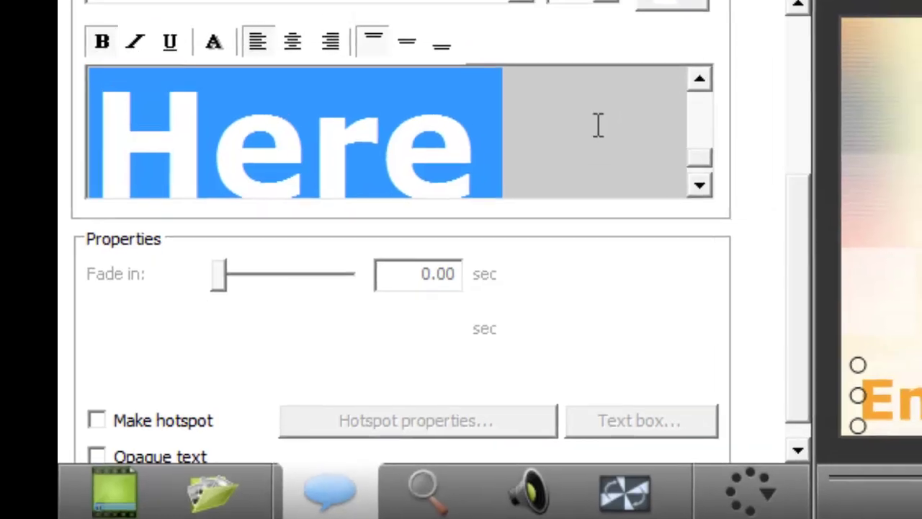
key("Delete")
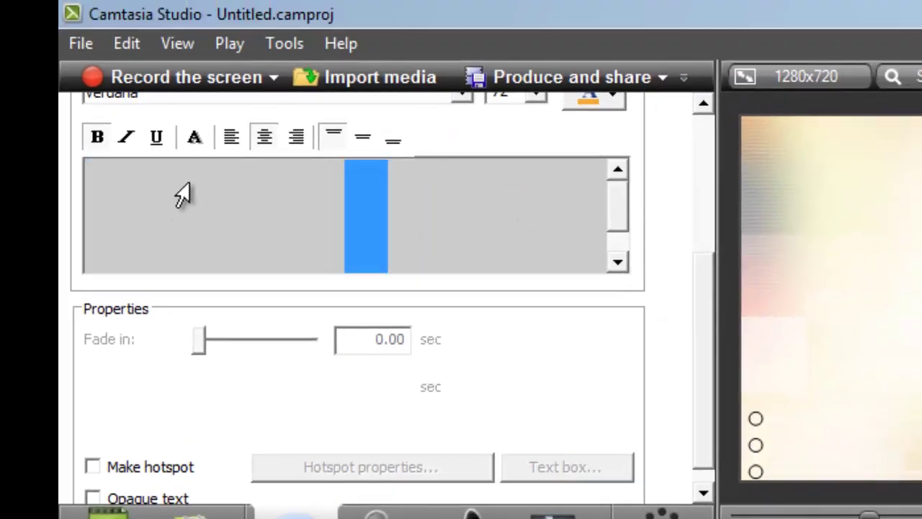
type("Patricia Tev")
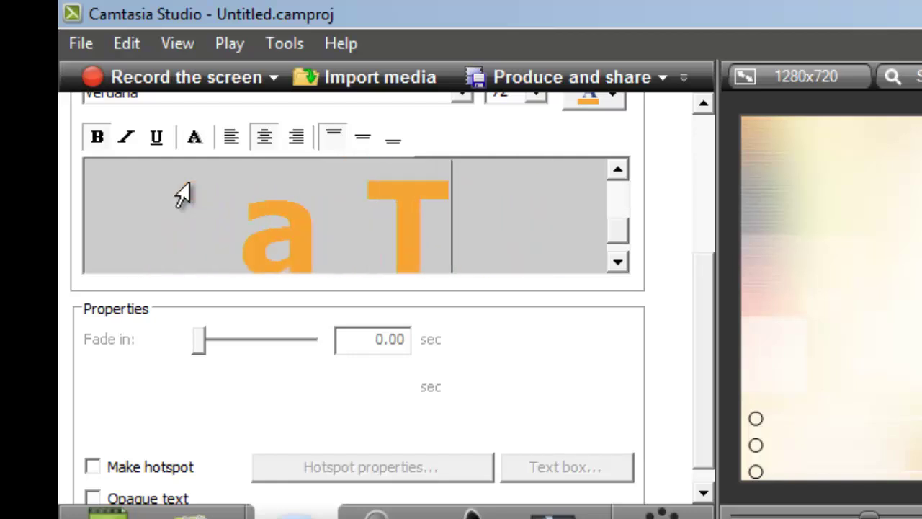
key("Return")
type("I")
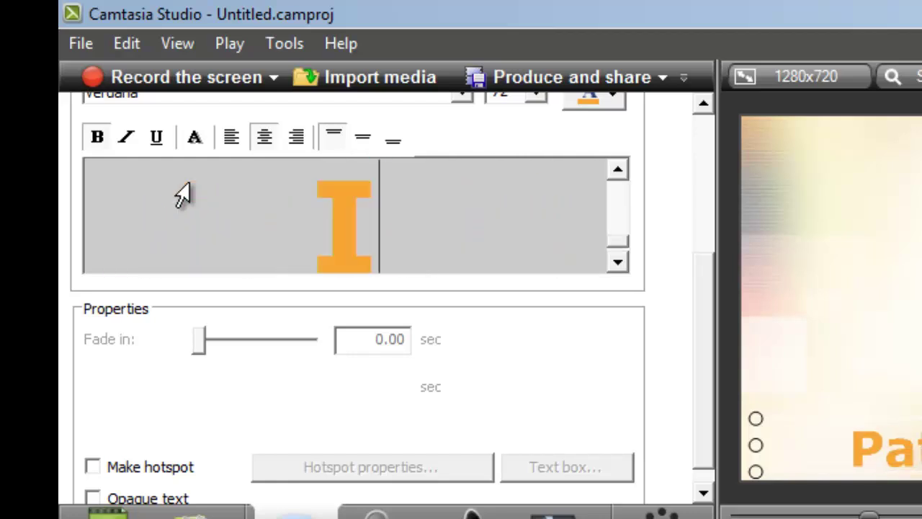
type("ntroduction to Class 1")
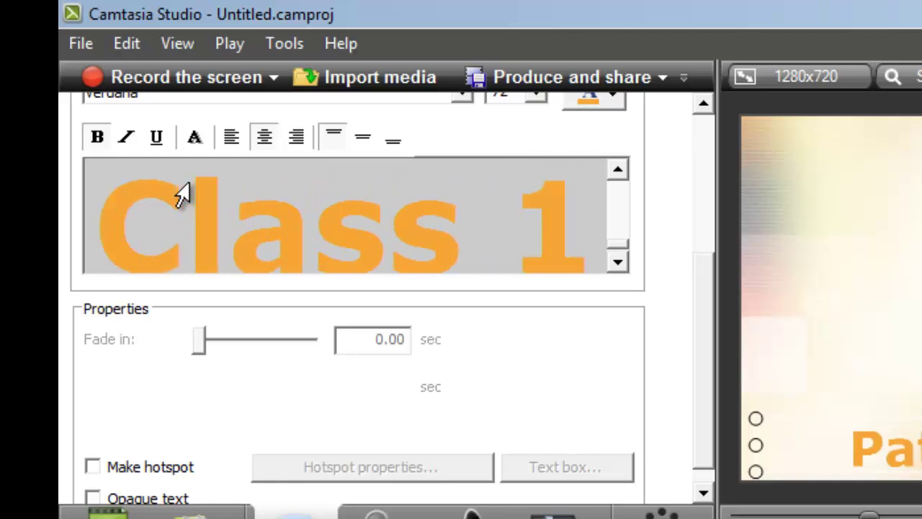
key("Return")
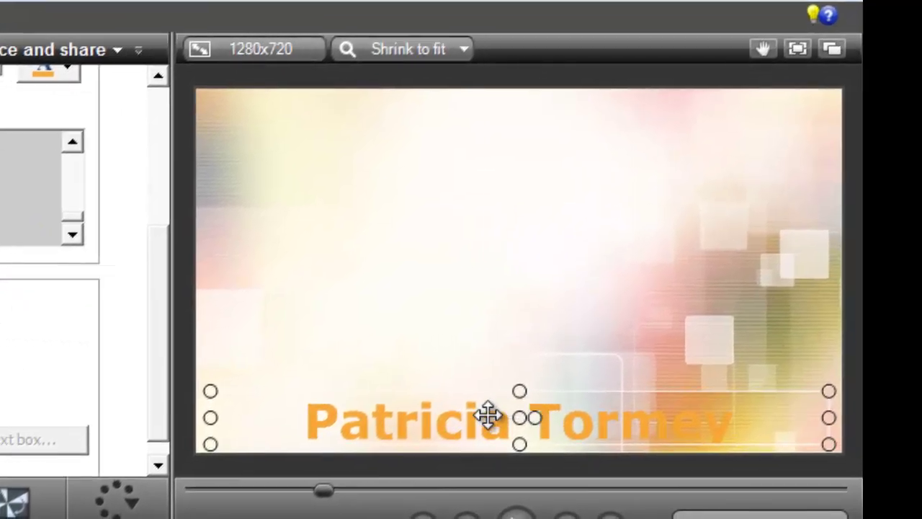
Step: Move the title toward the frame's centre and enlarge its box to show both lines
left_click_drag(578, 420, 546, 381)
left_click_drag(456, 376, 482, 382)
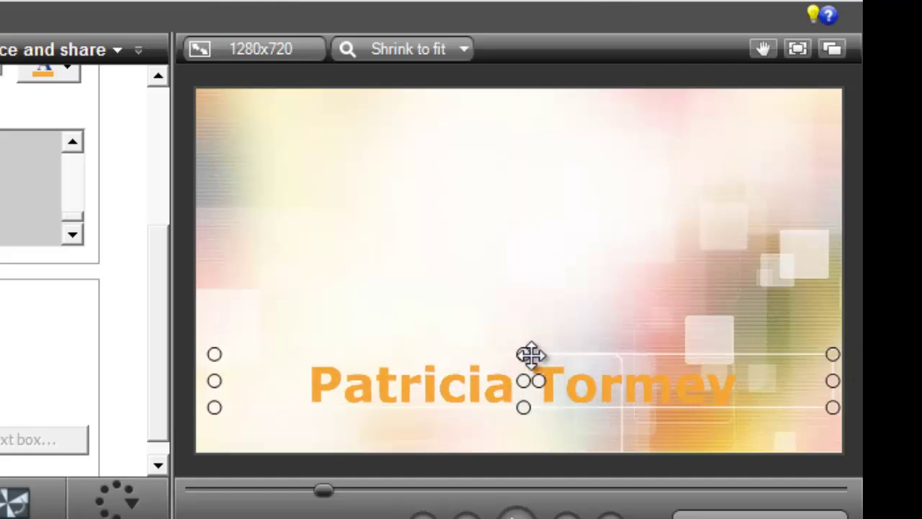
left_click_drag(526, 354, 525, 207)
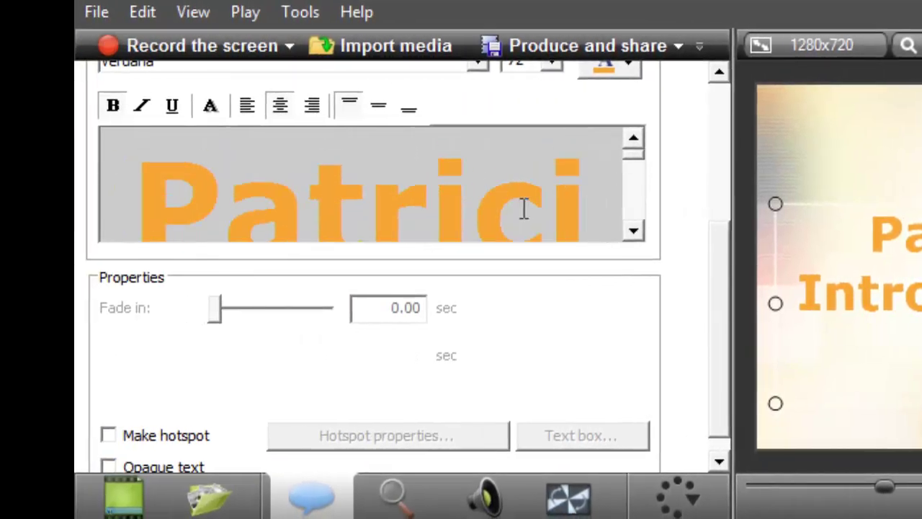
Step: Select all the title text and format it as 36-point red Verdana
left_click(591, 203)
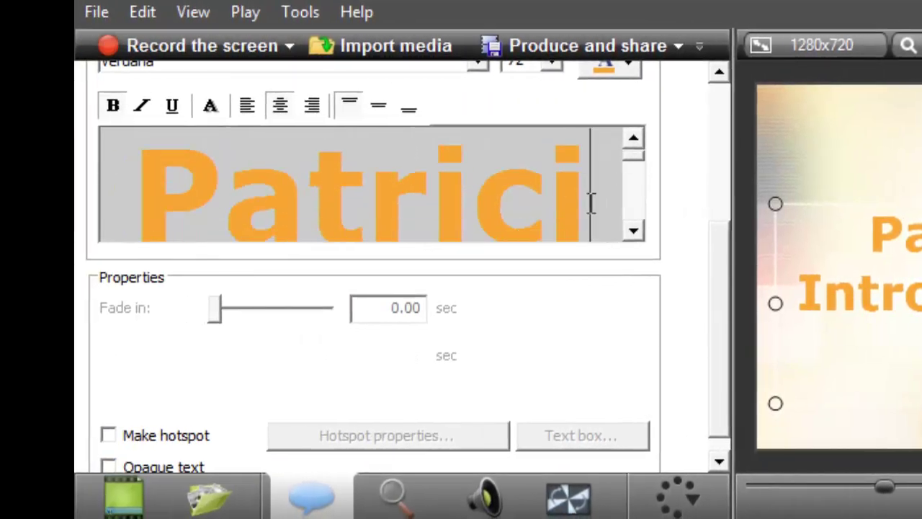
key("ctrl+a")
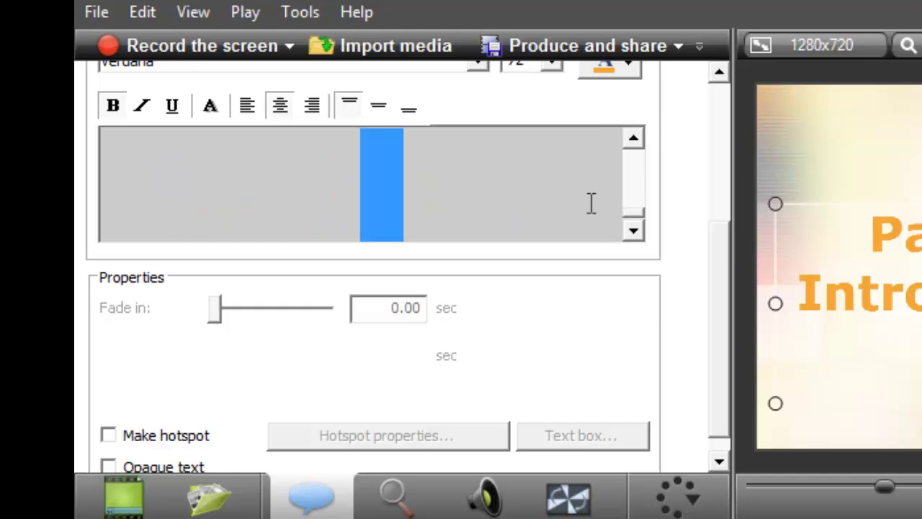
scroll(590, 204, "up", 5)
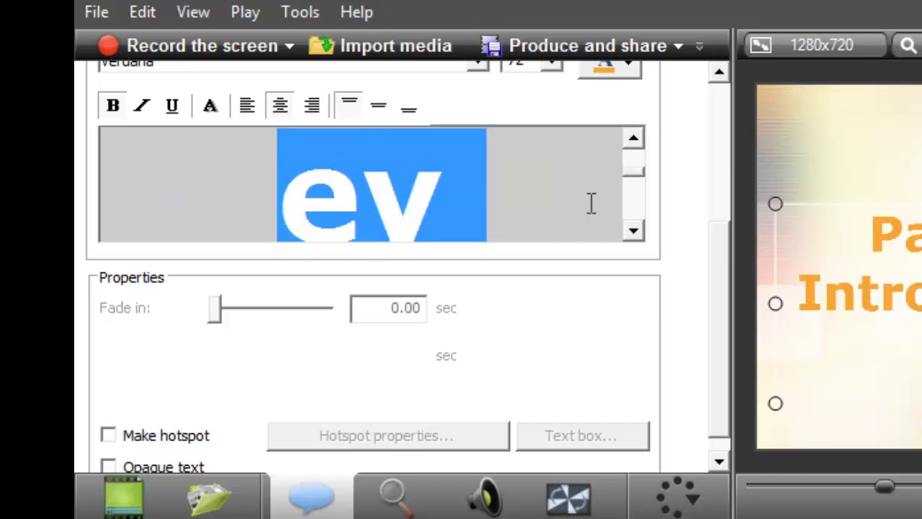
left_click(719, 75)
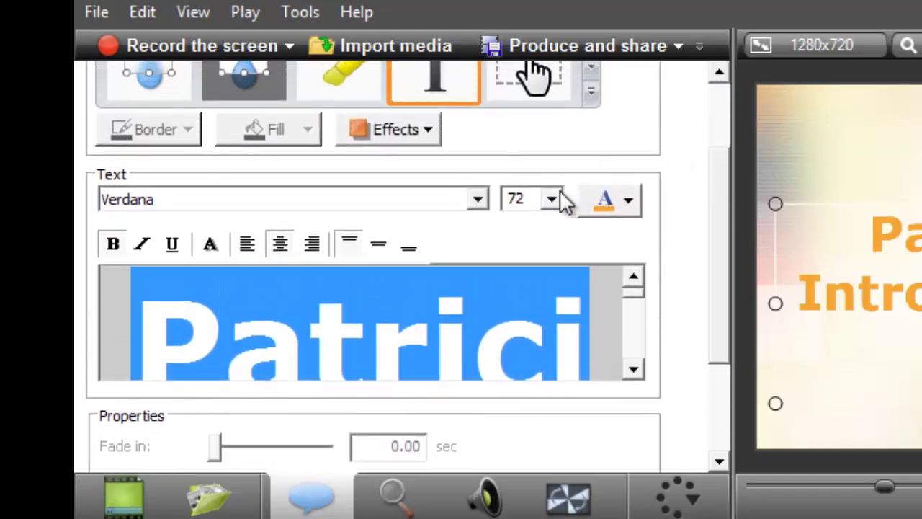
left_click(552, 199)
left_click(550, 445)
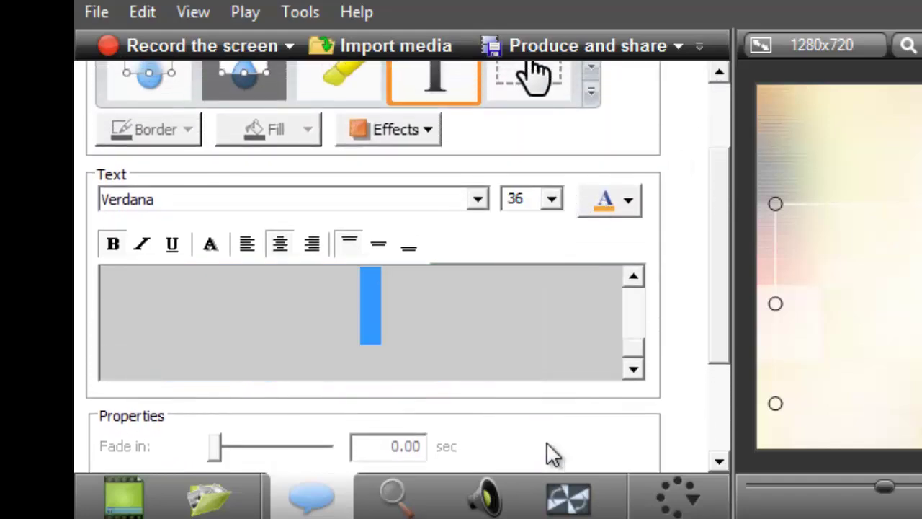
left_click(627, 202)
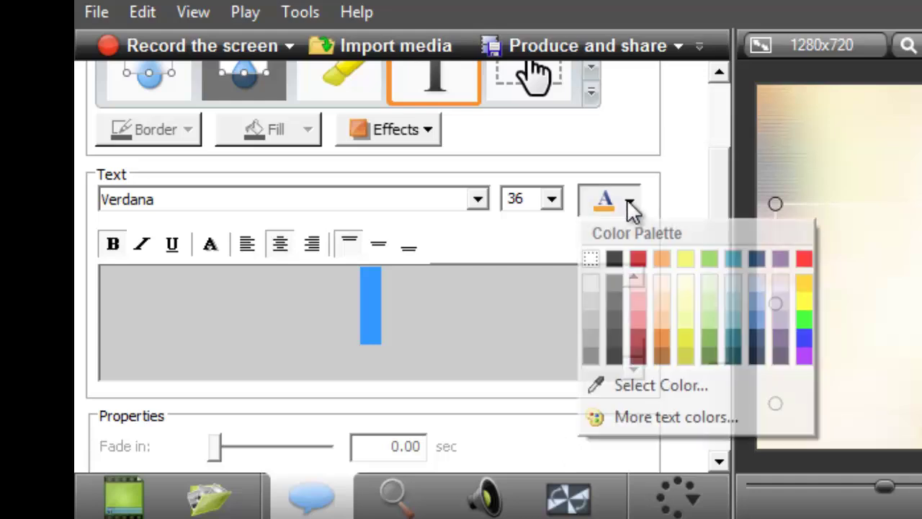
left_click(638, 260)
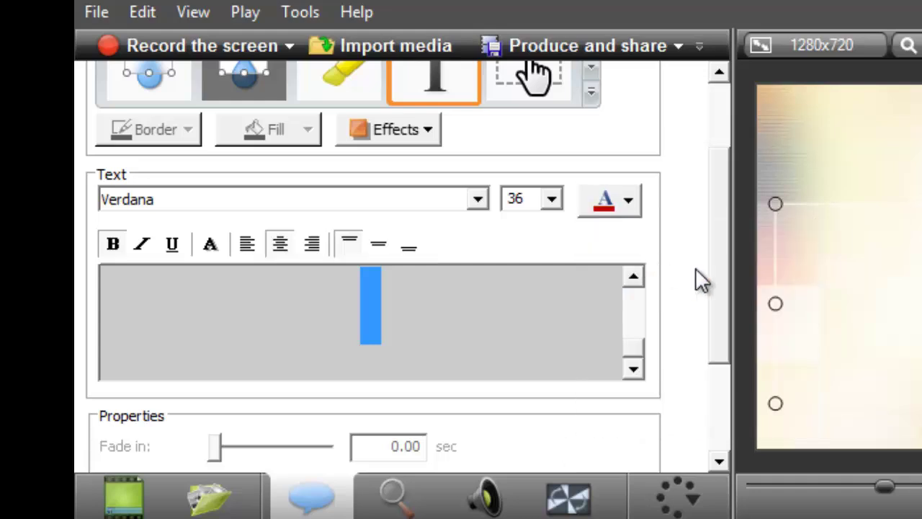
left_click(477, 201)
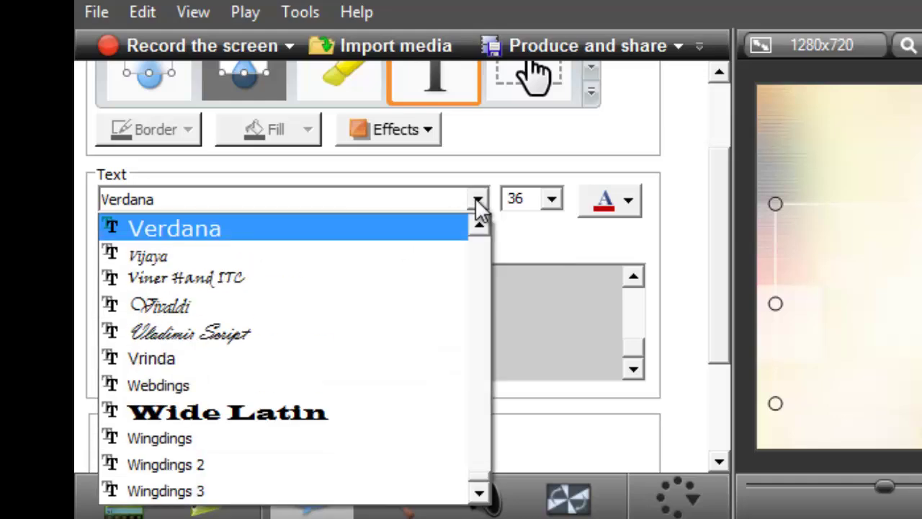
left_click(367, 228)
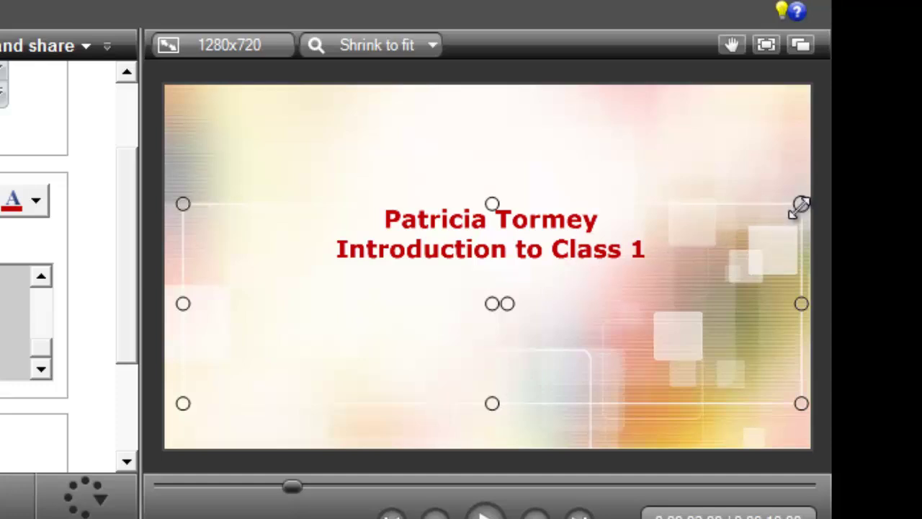
Step: Shrink the title box, drag it lower on the frame, and tilt it counter-clockwise
left_click_drag(801, 206, 586, 234)
left_click_drag(385, 404, 385, 293)
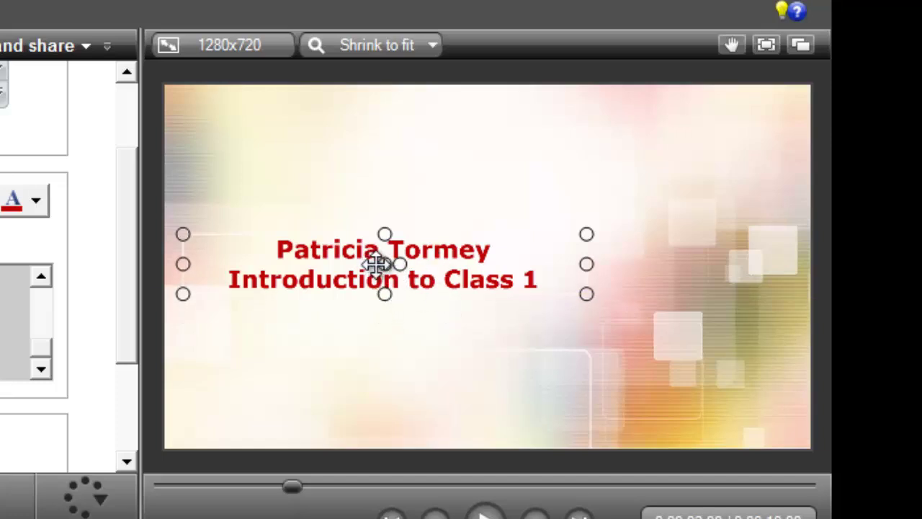
left_click_drag(380, 264, 413, 324)
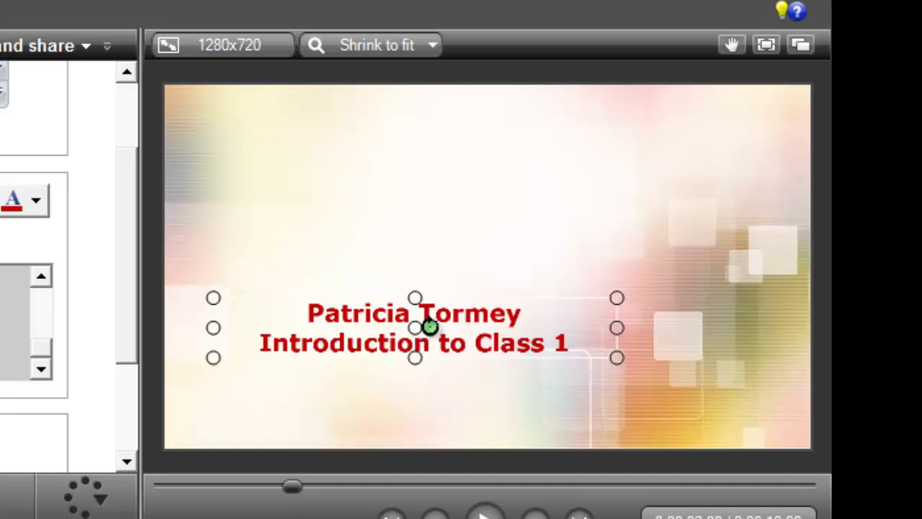
left_click_drag(430, 327, 333, 365)
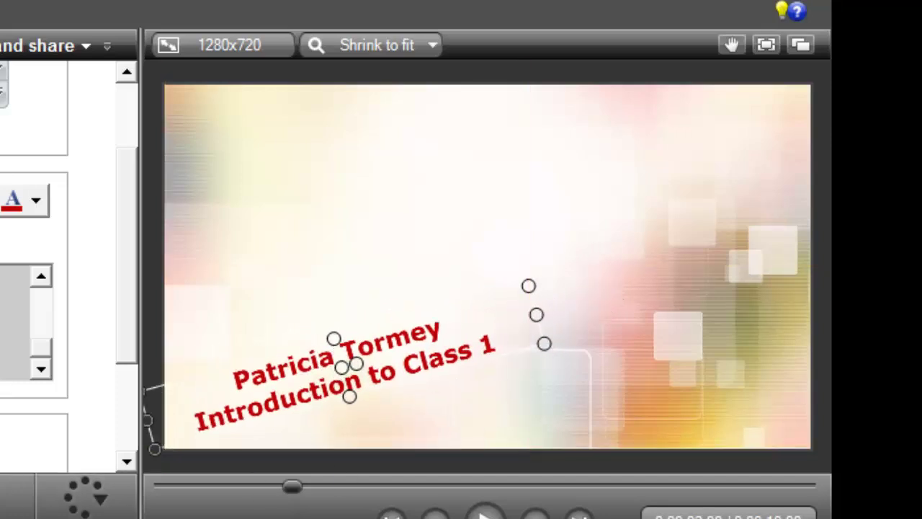
Step: Play the preview, pause it, and jump back to the start of the video
key("space")
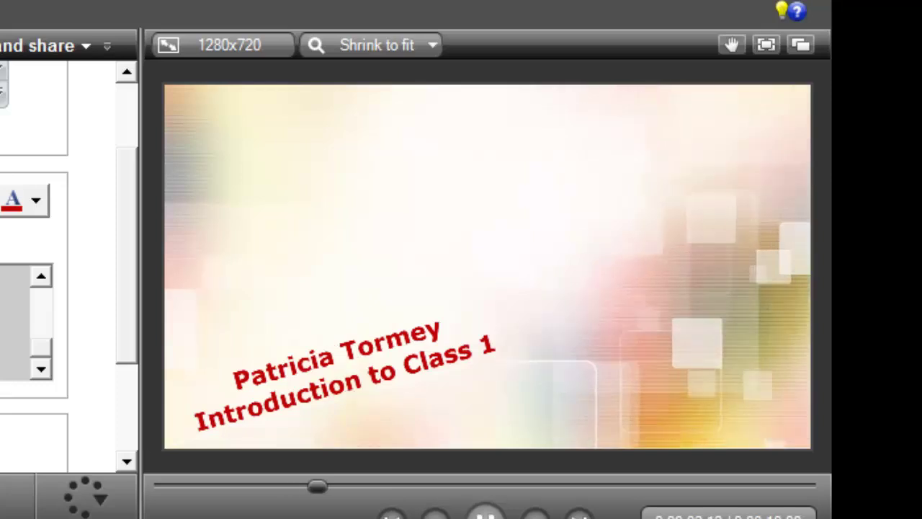
key("space")
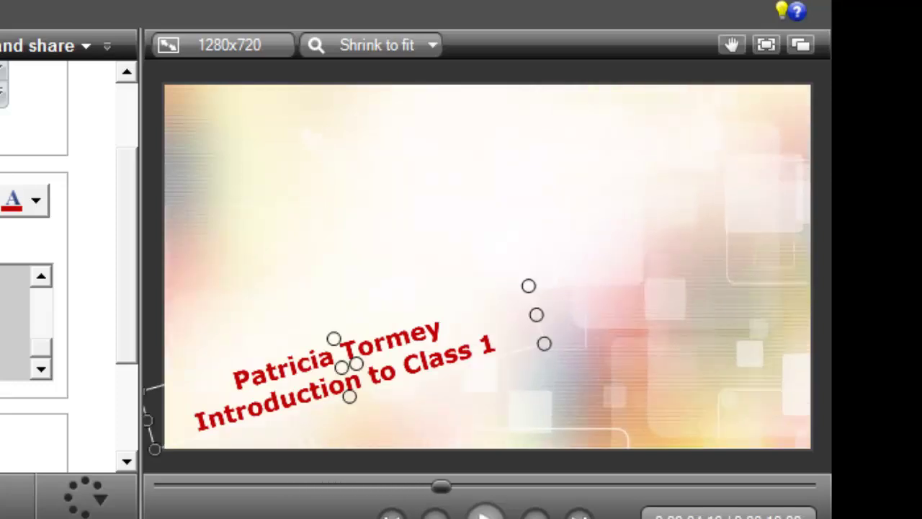
key("ctrl+Home")
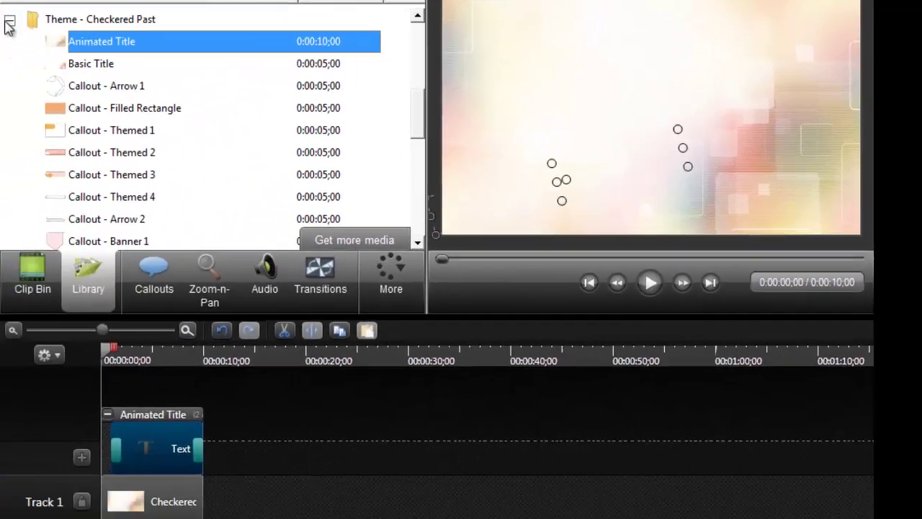
Step: Collapse Theme - Checkered Past, expand Music - La Ti Da, and add its Intro clip at the playhead
left_click(9, 24)
scroll(154, 120, "up", 3)
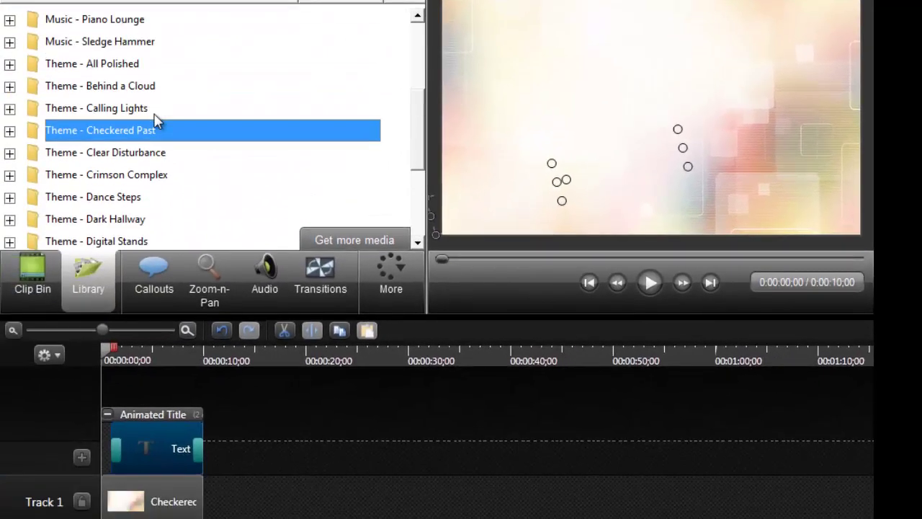
scroll(154, 119, "up", 2)
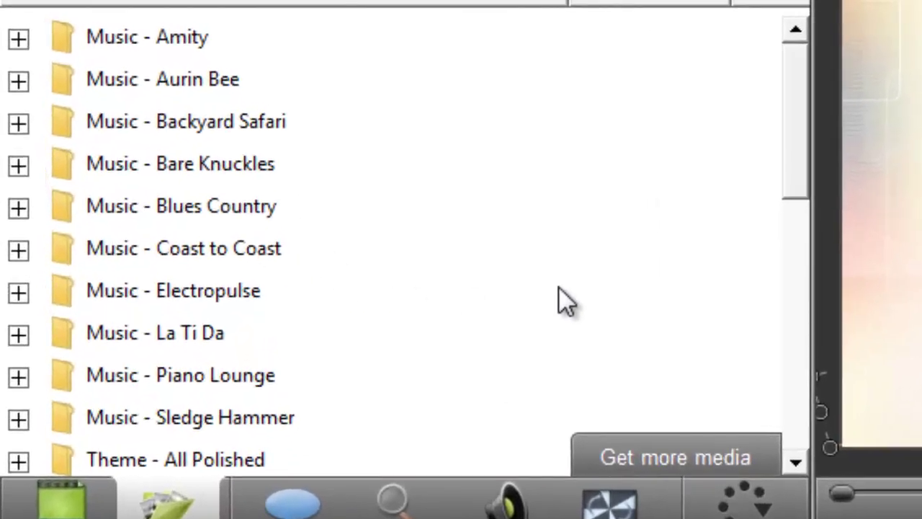
left_click(19, 340)
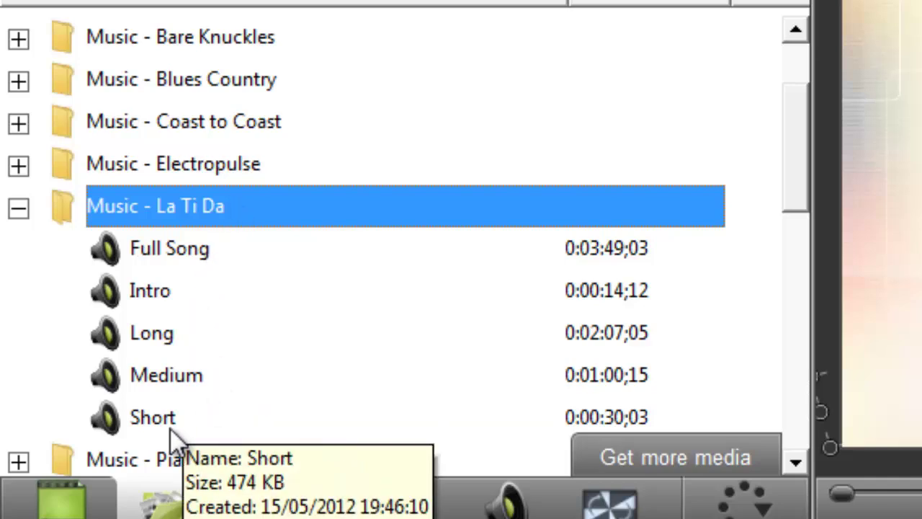
left_click(166, 301)
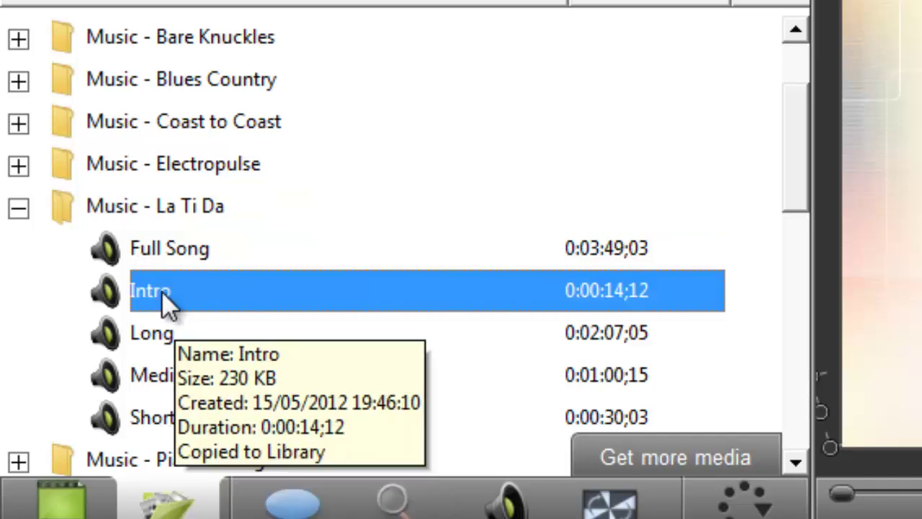
right_click(250, 289)
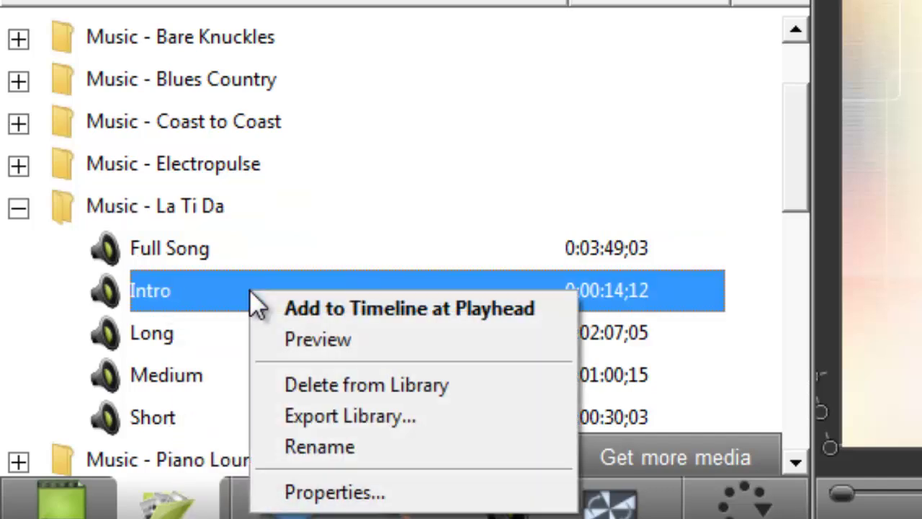
left_click(324, 309)
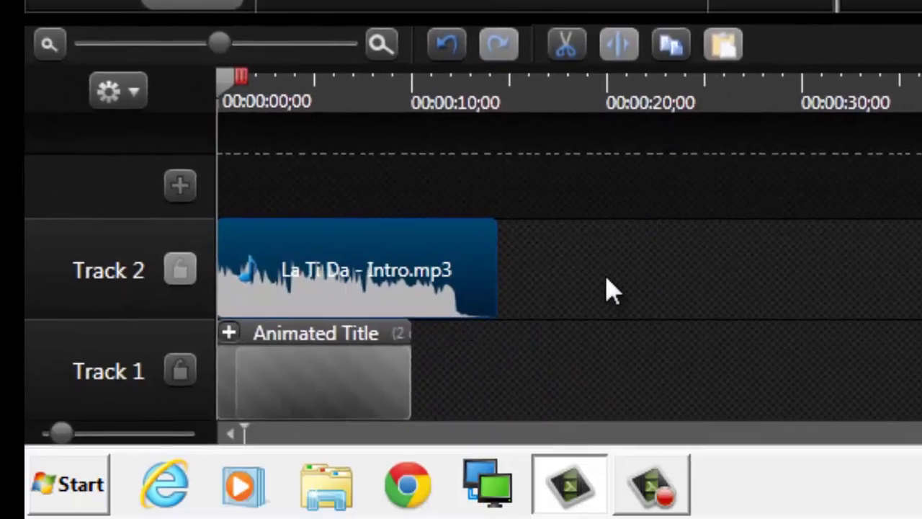
Step: Play back the Animated Title together with the new Intro music
mouse_move(310, 371)
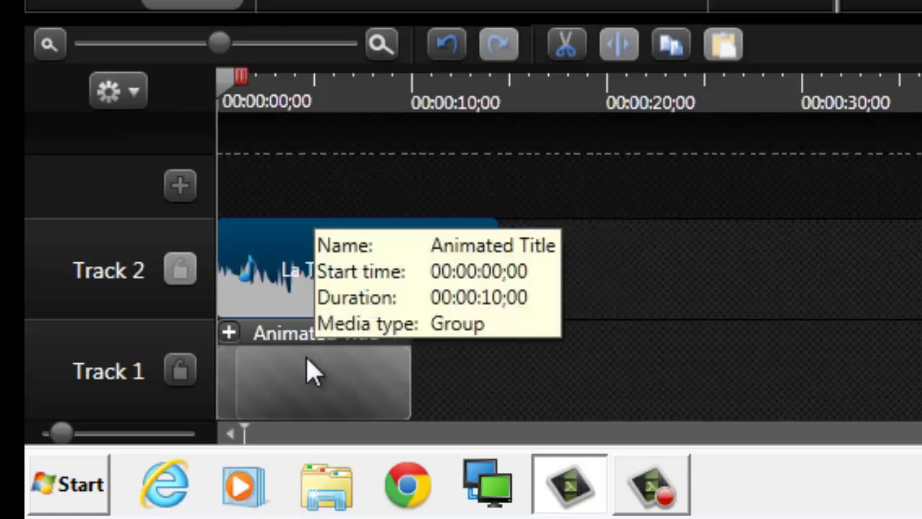
mouse_move(453, 281)
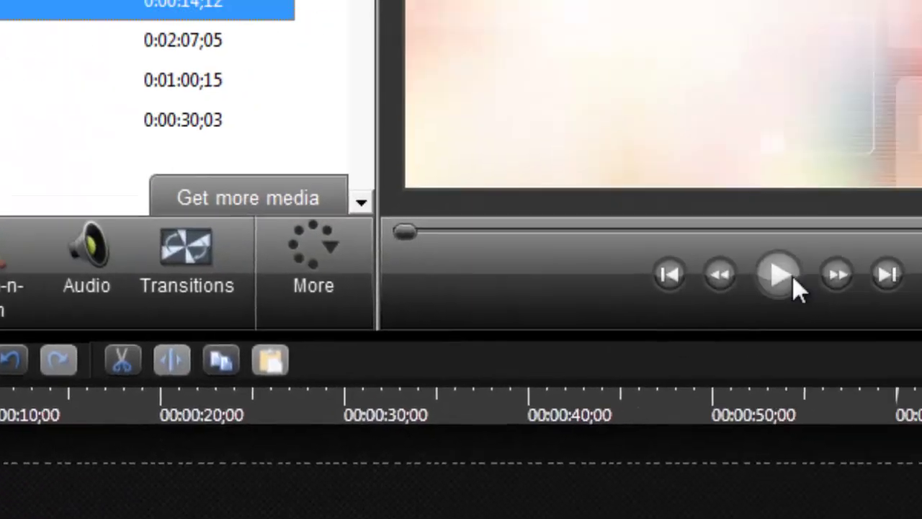
key("space")
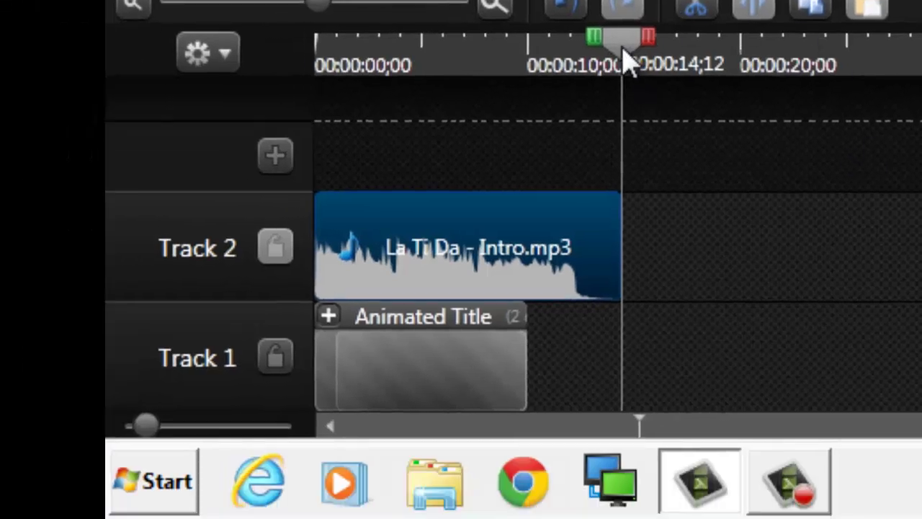
Step: Split the music at 00:00:10;00, delete the leftover tail piece, and return the playhead to 0
left_click_drag(624, 58, 531, 68)
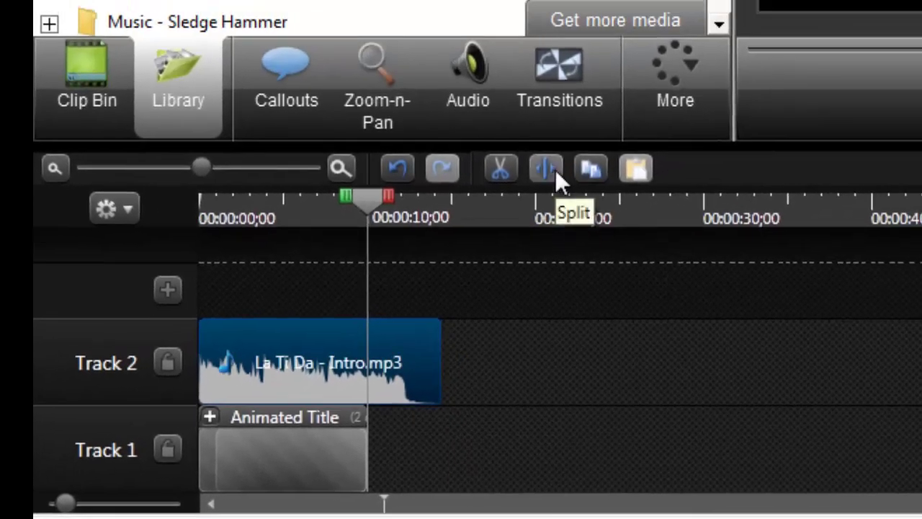
left_click(555, 169)
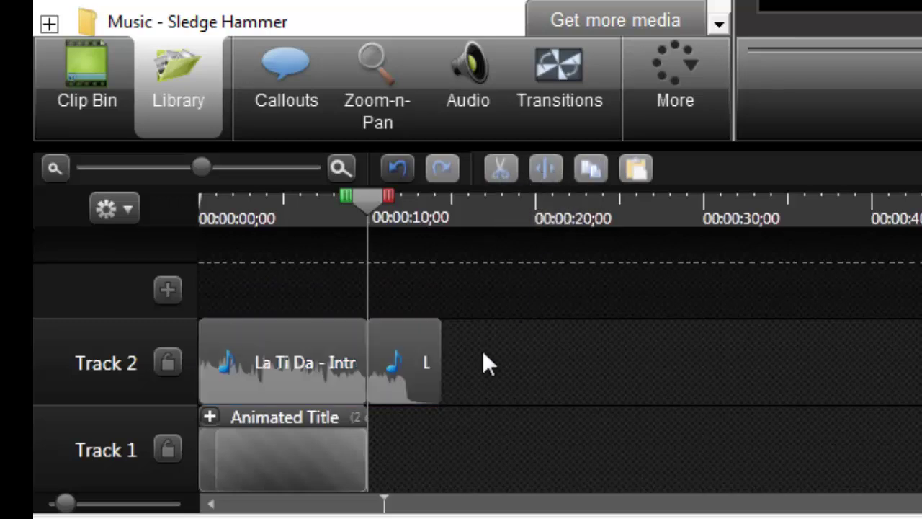
left_click_drag(425, 379, 478, 378)
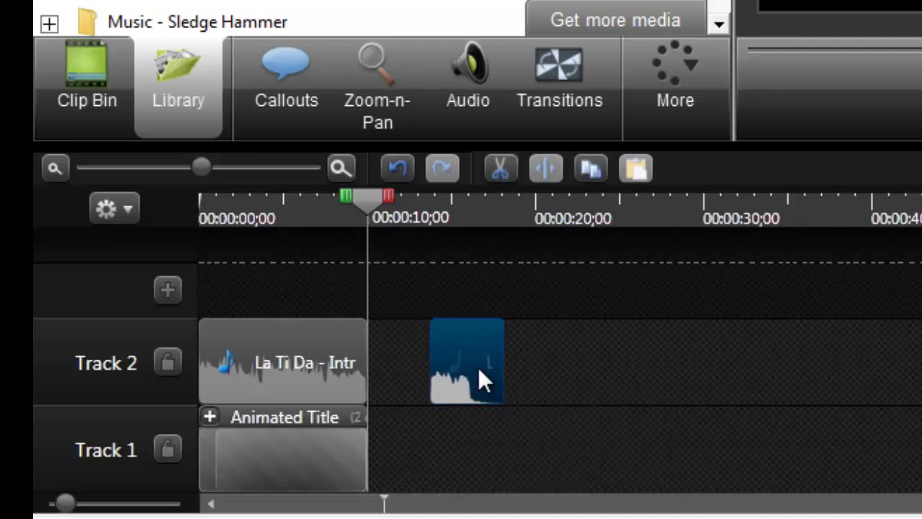
key("Delete")
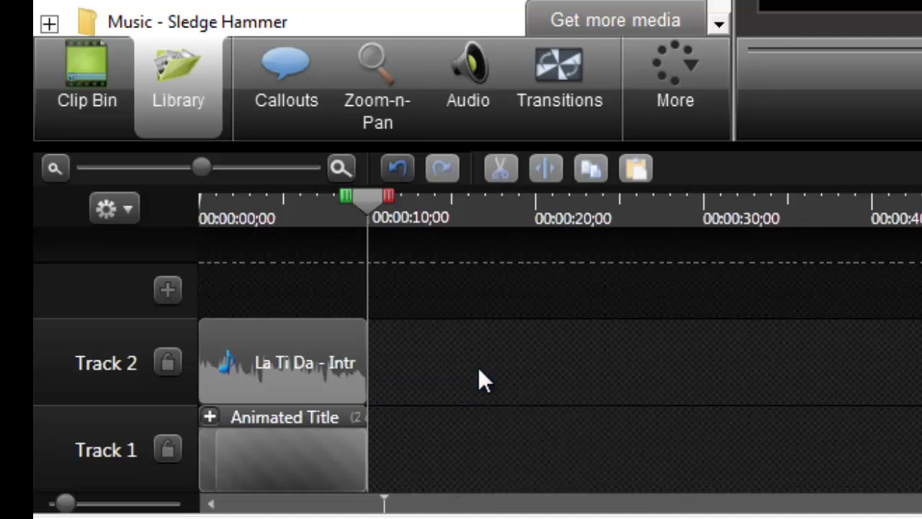
left_click_drag(365, 201, 169, 210)
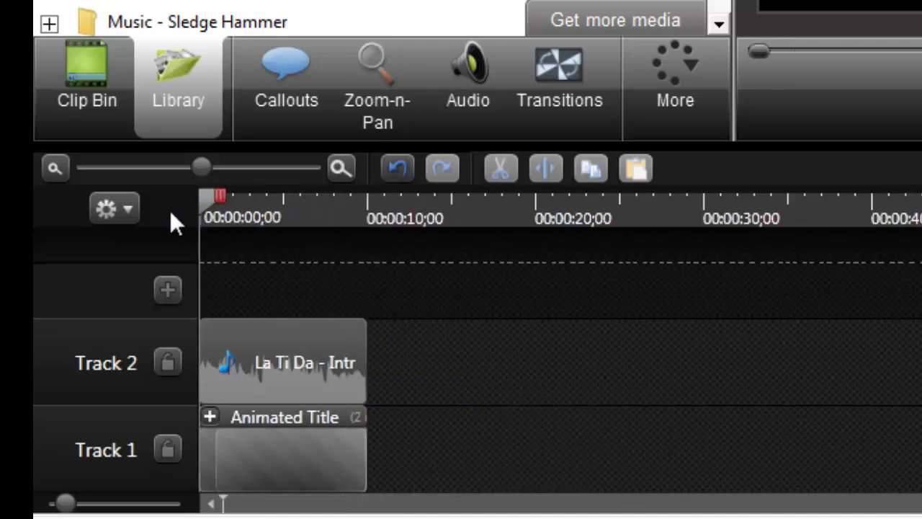
Step: Apply Fade in and Fade out to the La Ti Da clip in the Audio tools, then play to check
left_click(323, 360)
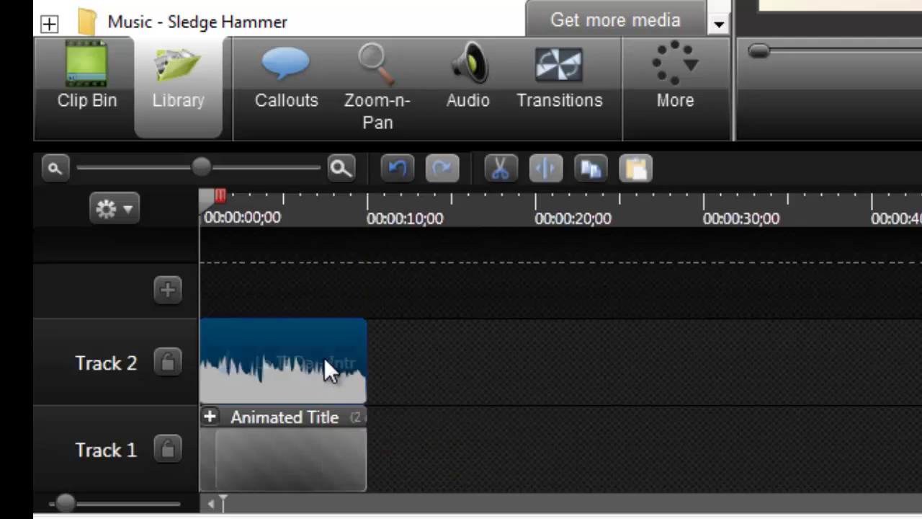
left_click(467, 75)
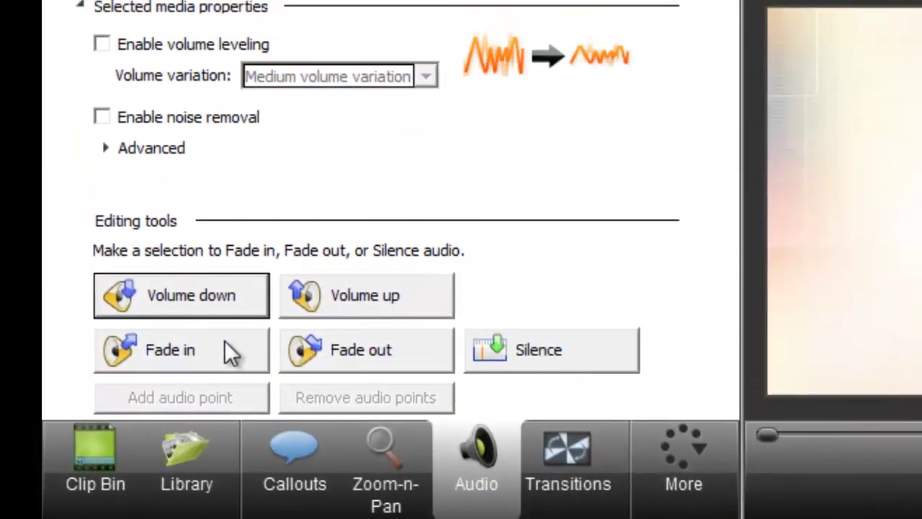
left_click(224, 343)
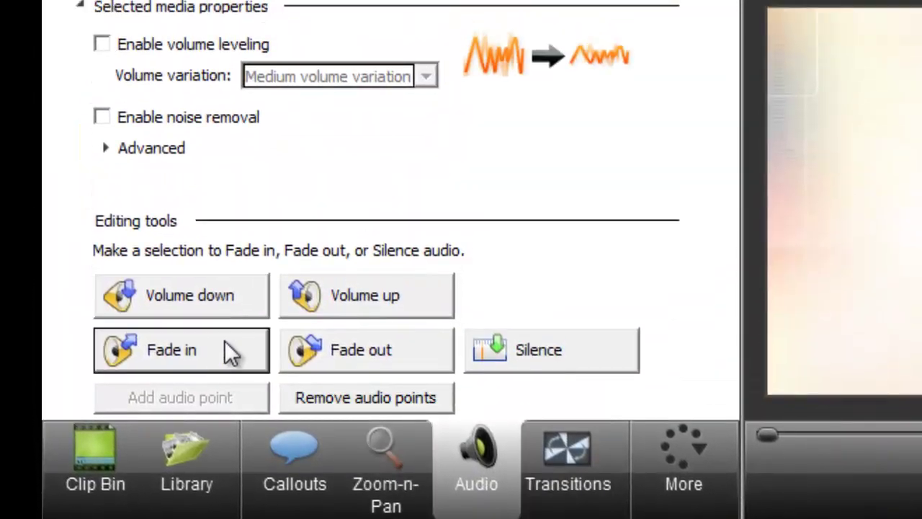
left_click(366, 351)
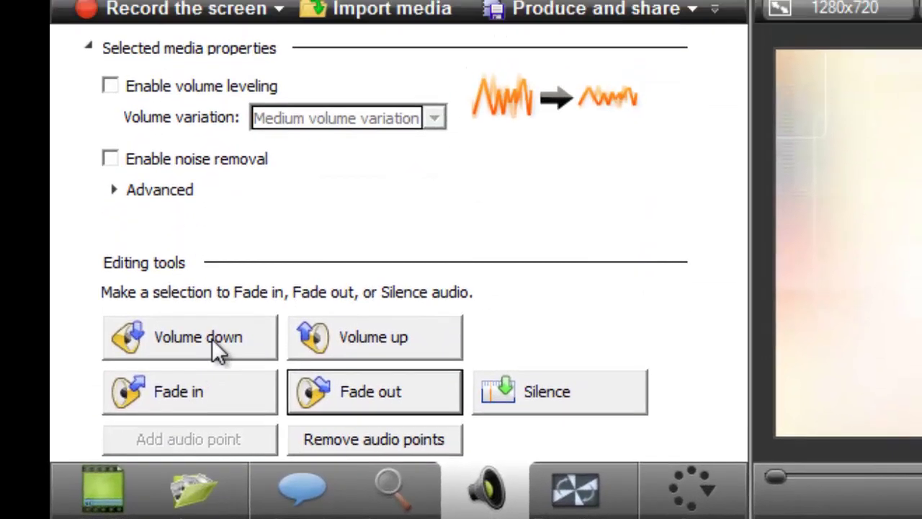
left_click(211, 339)
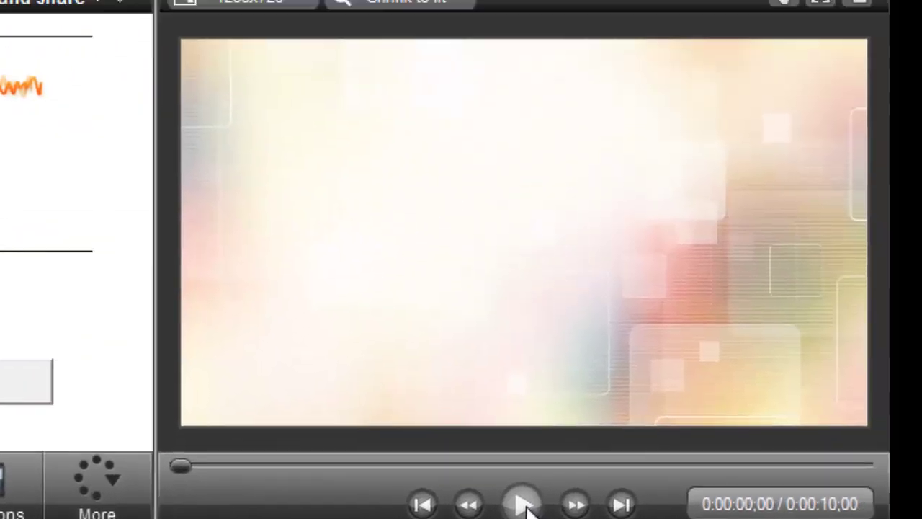
key("space")
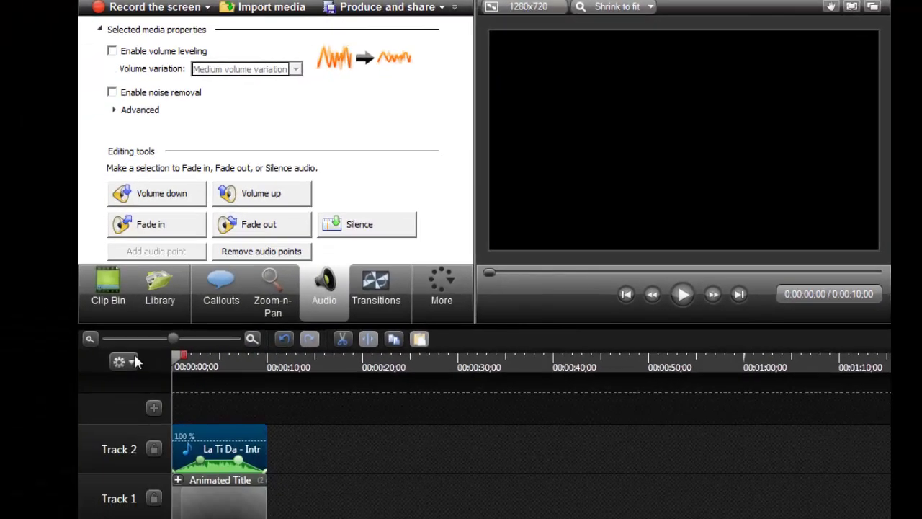
Step: Select the Animated Title and music clips, group them into Group 2, and show the Library
key("ctrl+Home")
mouse_move(225, 494)
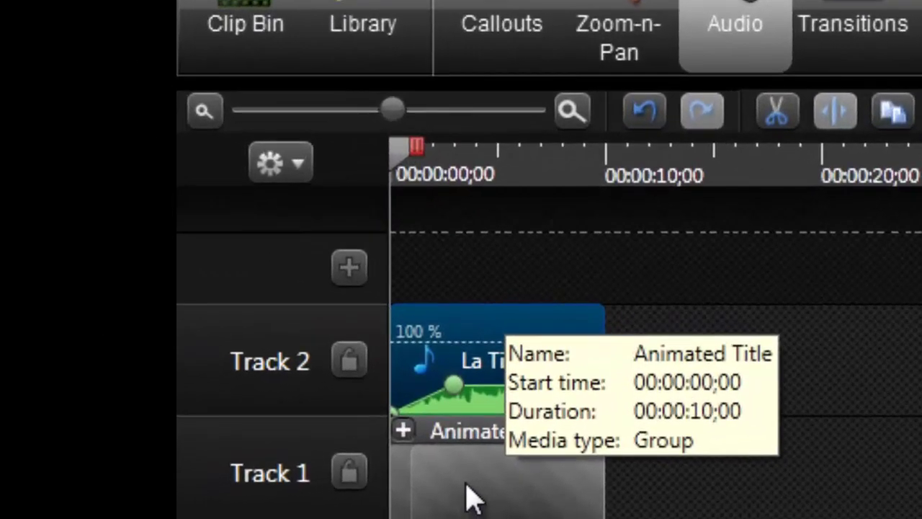
left_click(441, 498)
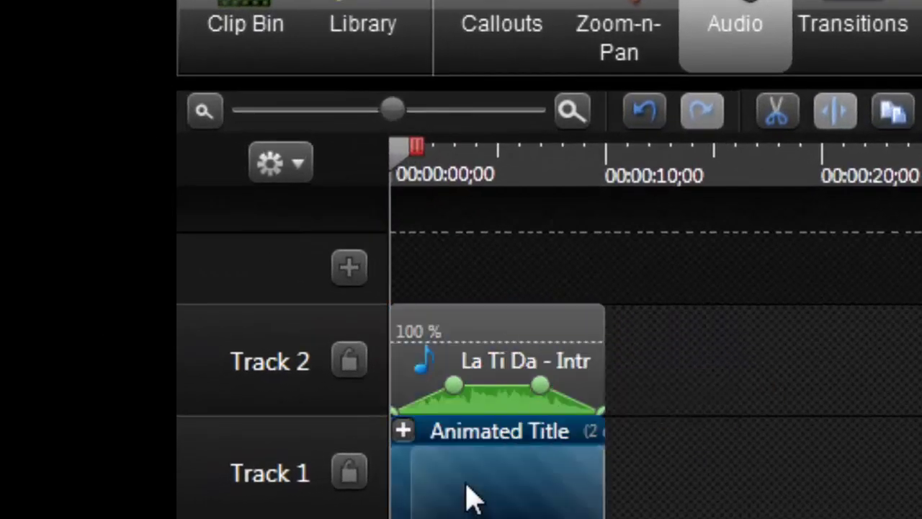
left_click(484, 334)
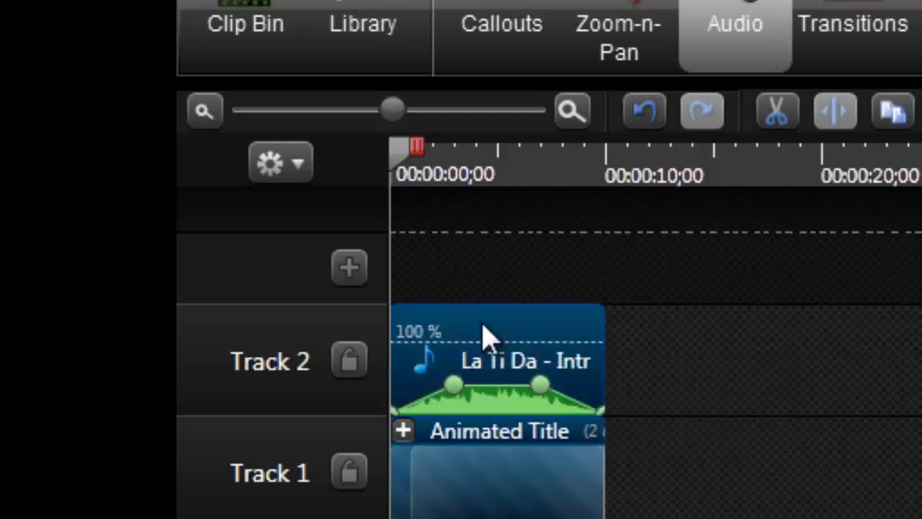
right_click(484, 333)
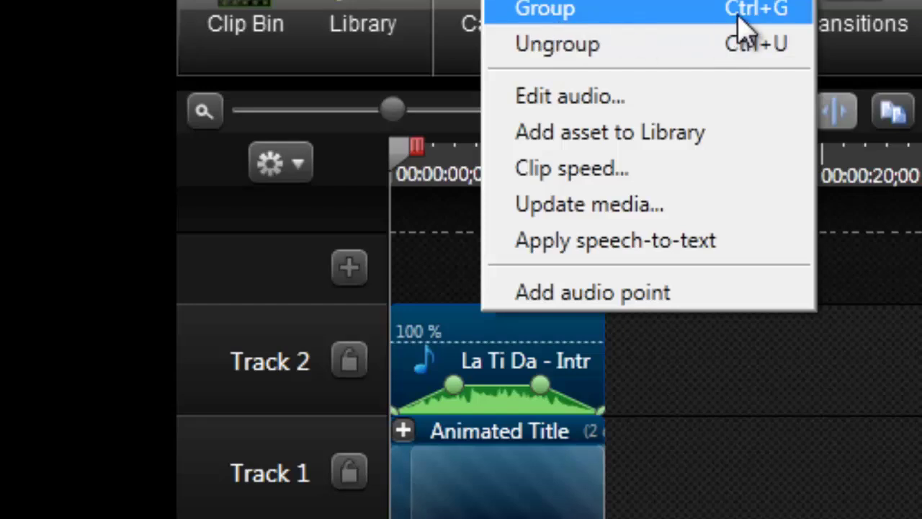
left_click(739, 16)
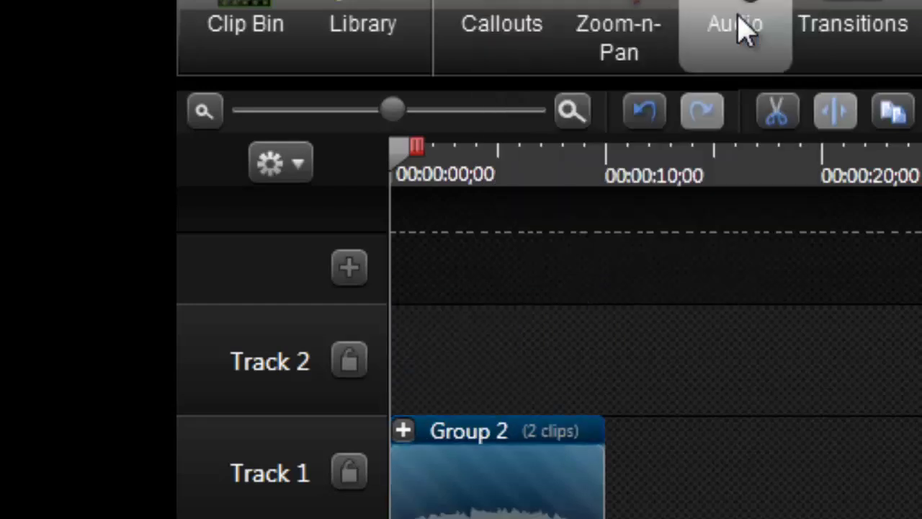
mouse_move(429, 507)
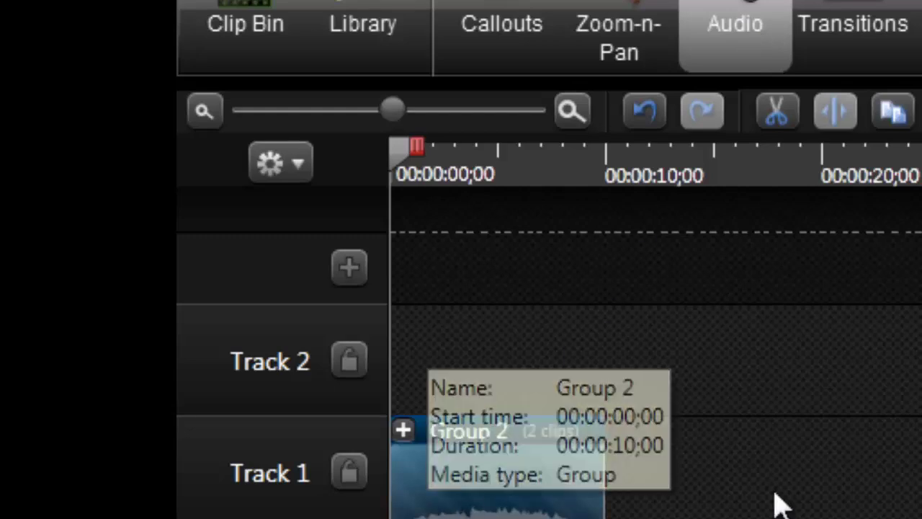
left_click(375, 25)
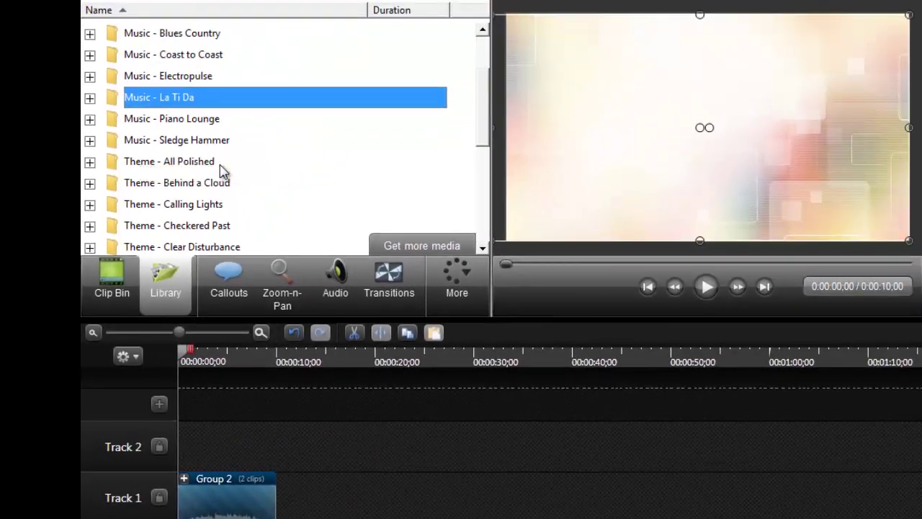
Step: Add Group 2 to the Library as a 10-second asset named 'Introduction to Class 1'
scroll(330, 9, "down", 4)
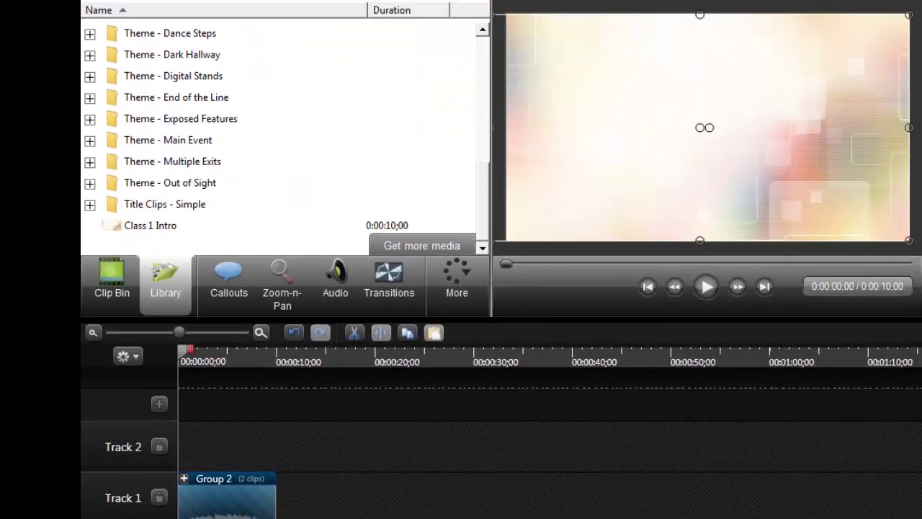
right_click(248, 497)
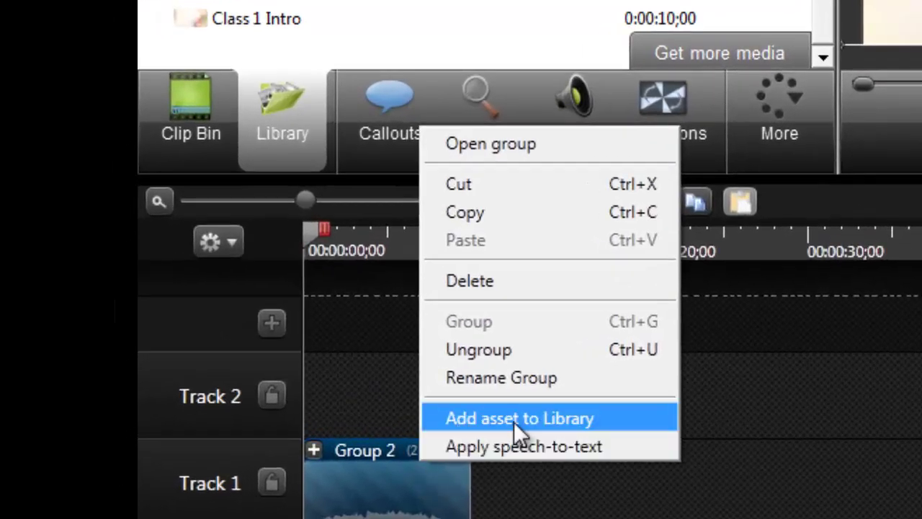
left_click(514, 419)
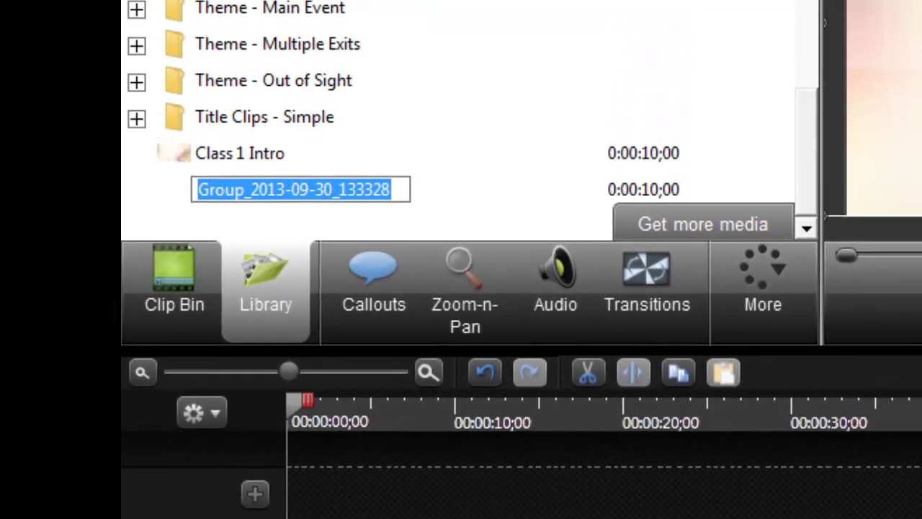
type("Introd")
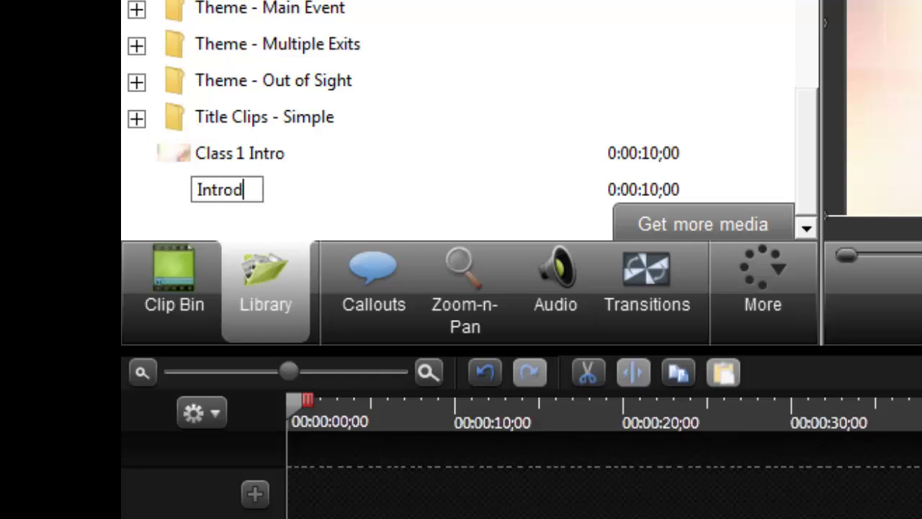
type("uction to Class 1")
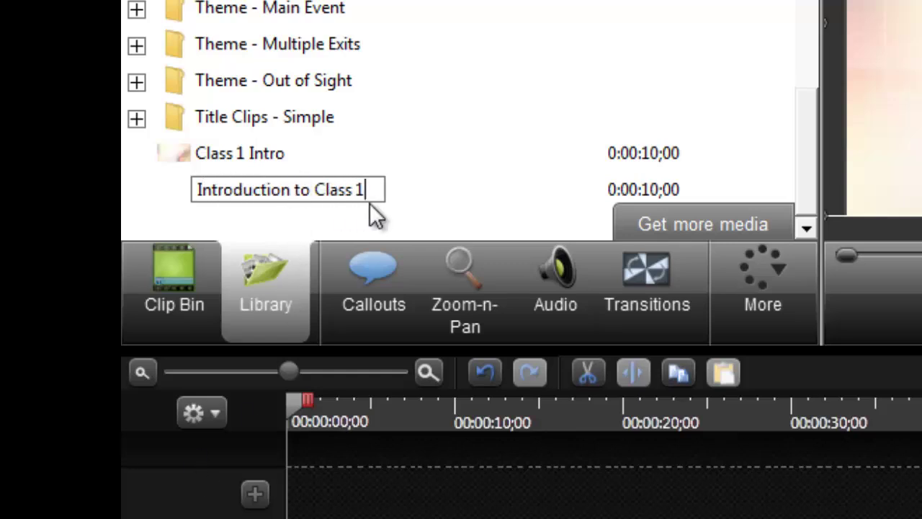
key("Return")
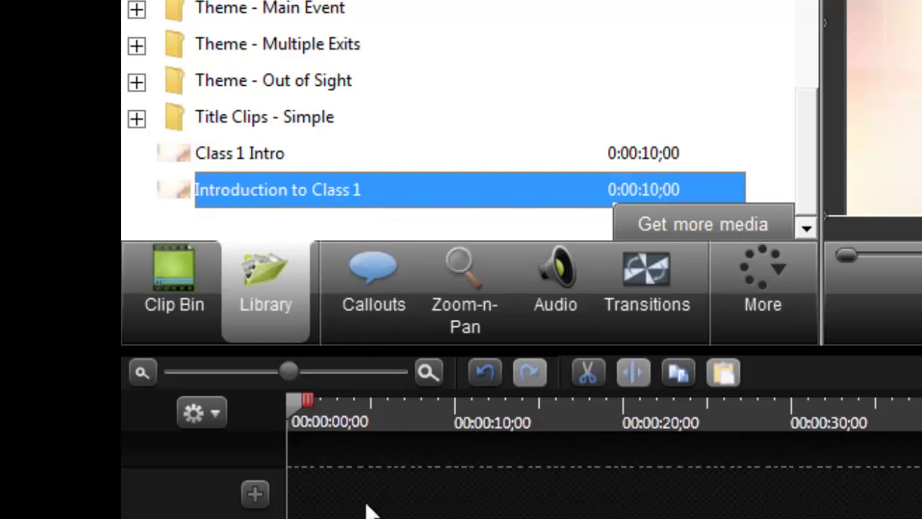